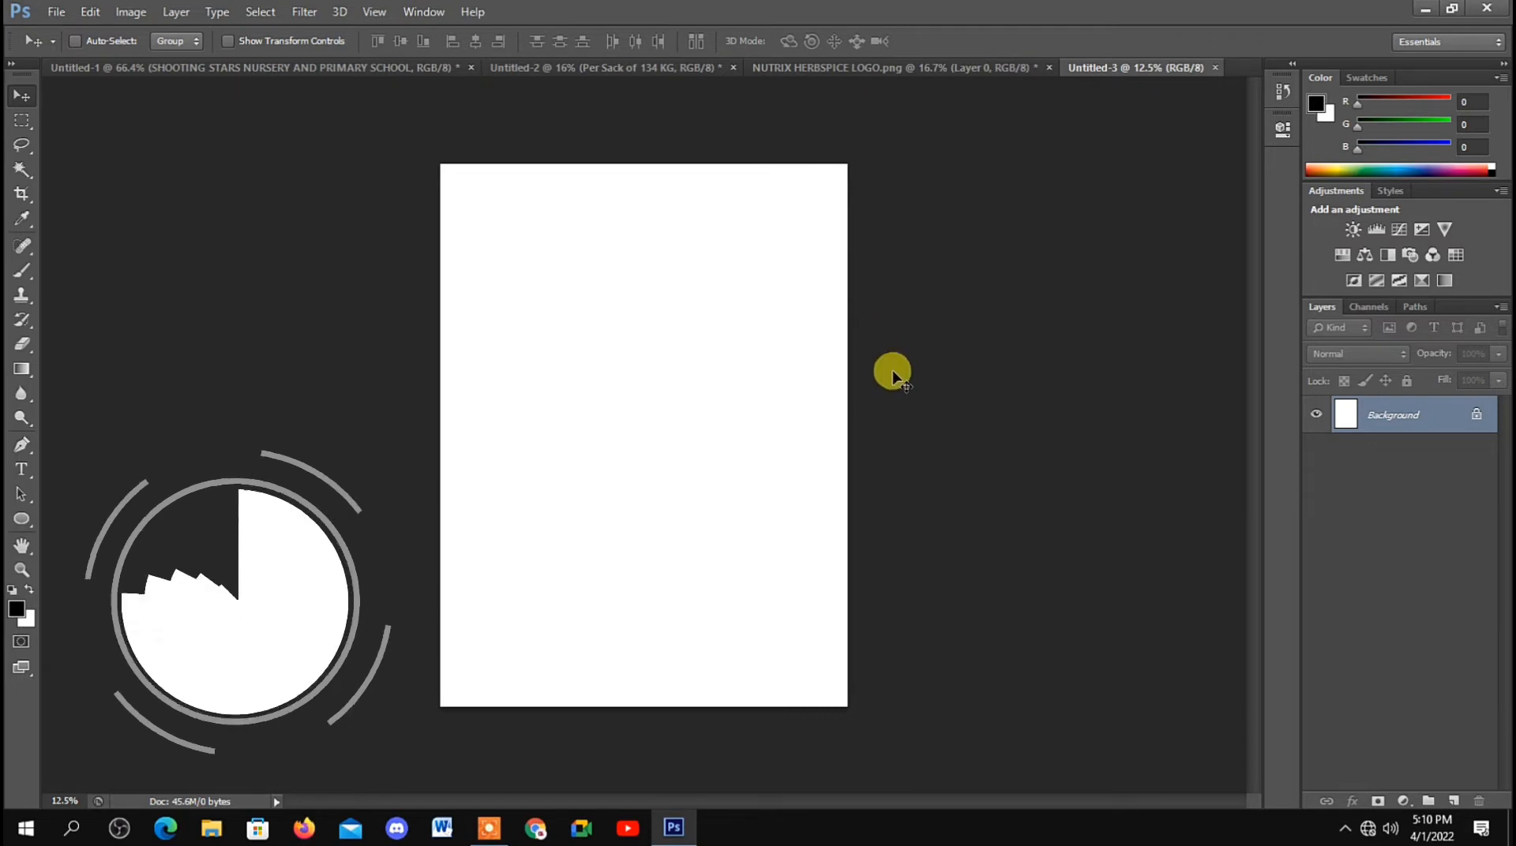
Step: Create a new document 1280 pixels wide and 720 pixels high
left_click(55, 12)
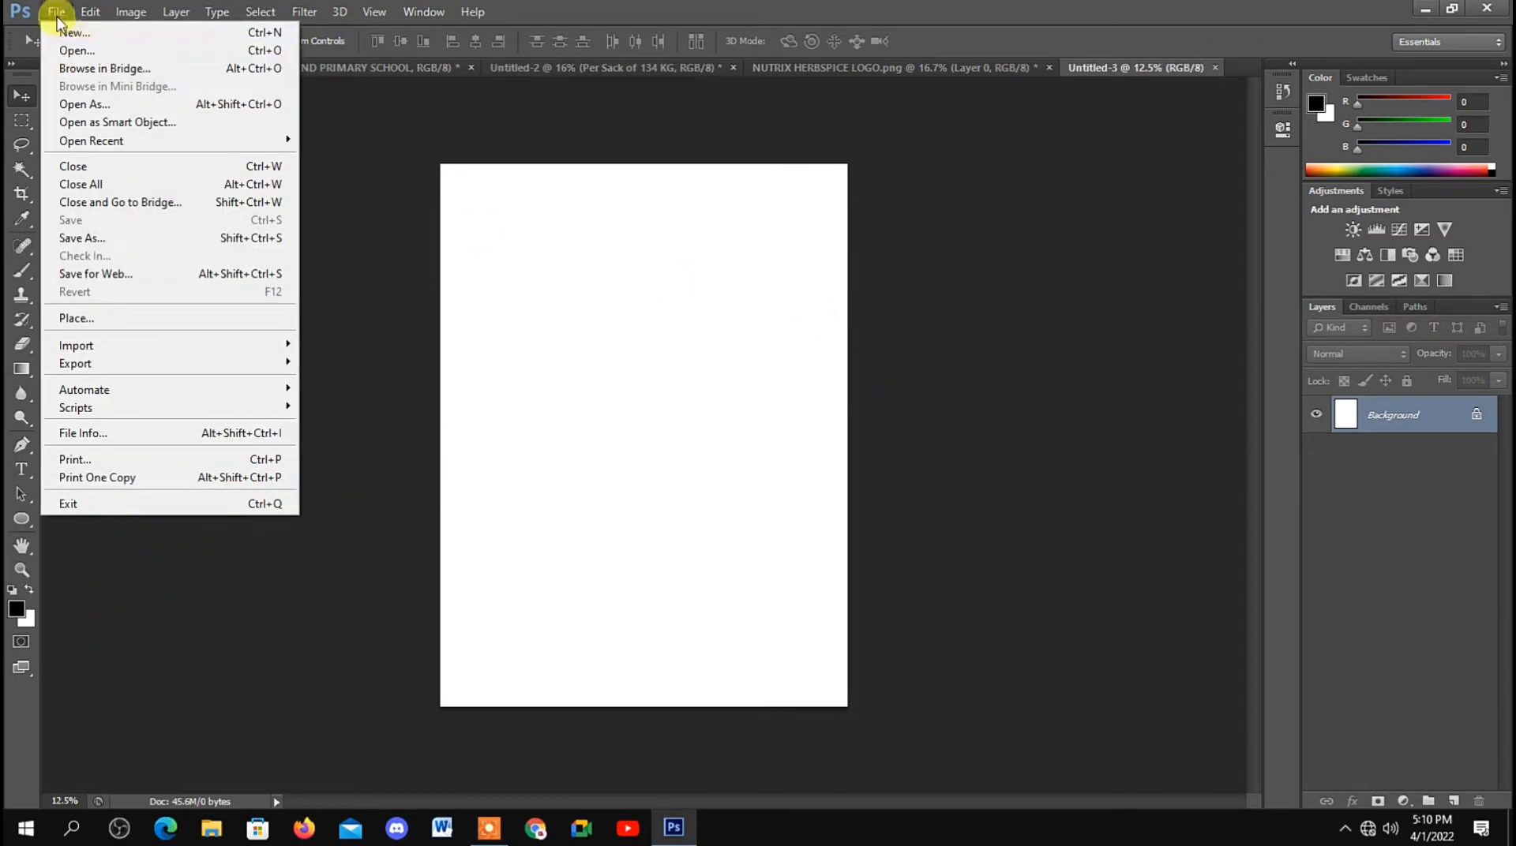
left_click(56, 12)
left_click(55, 12)
left_click(92, 35)
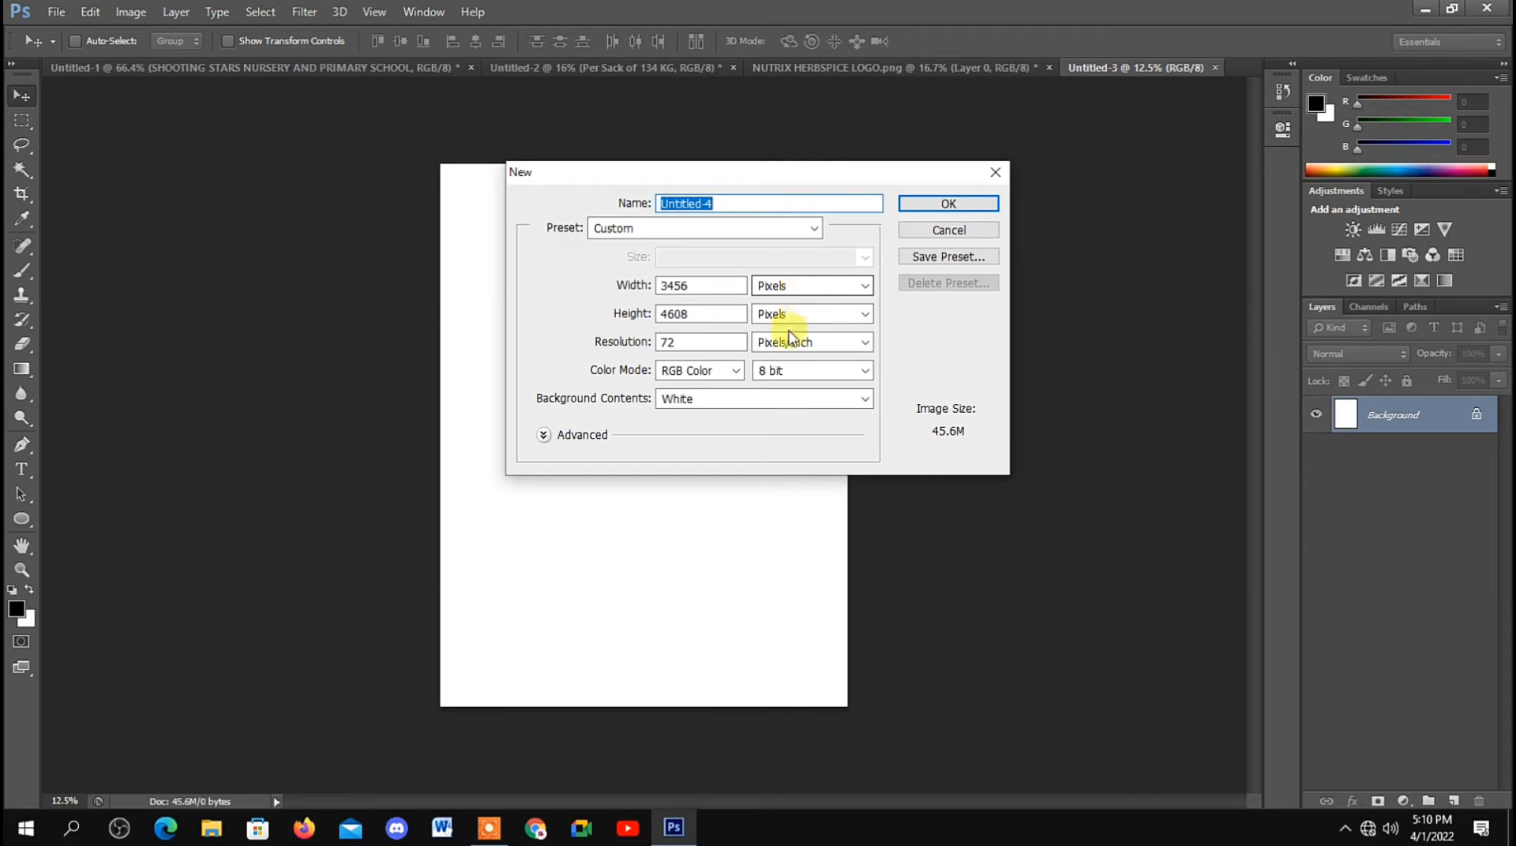
double_click(685, 286)
type("1280")
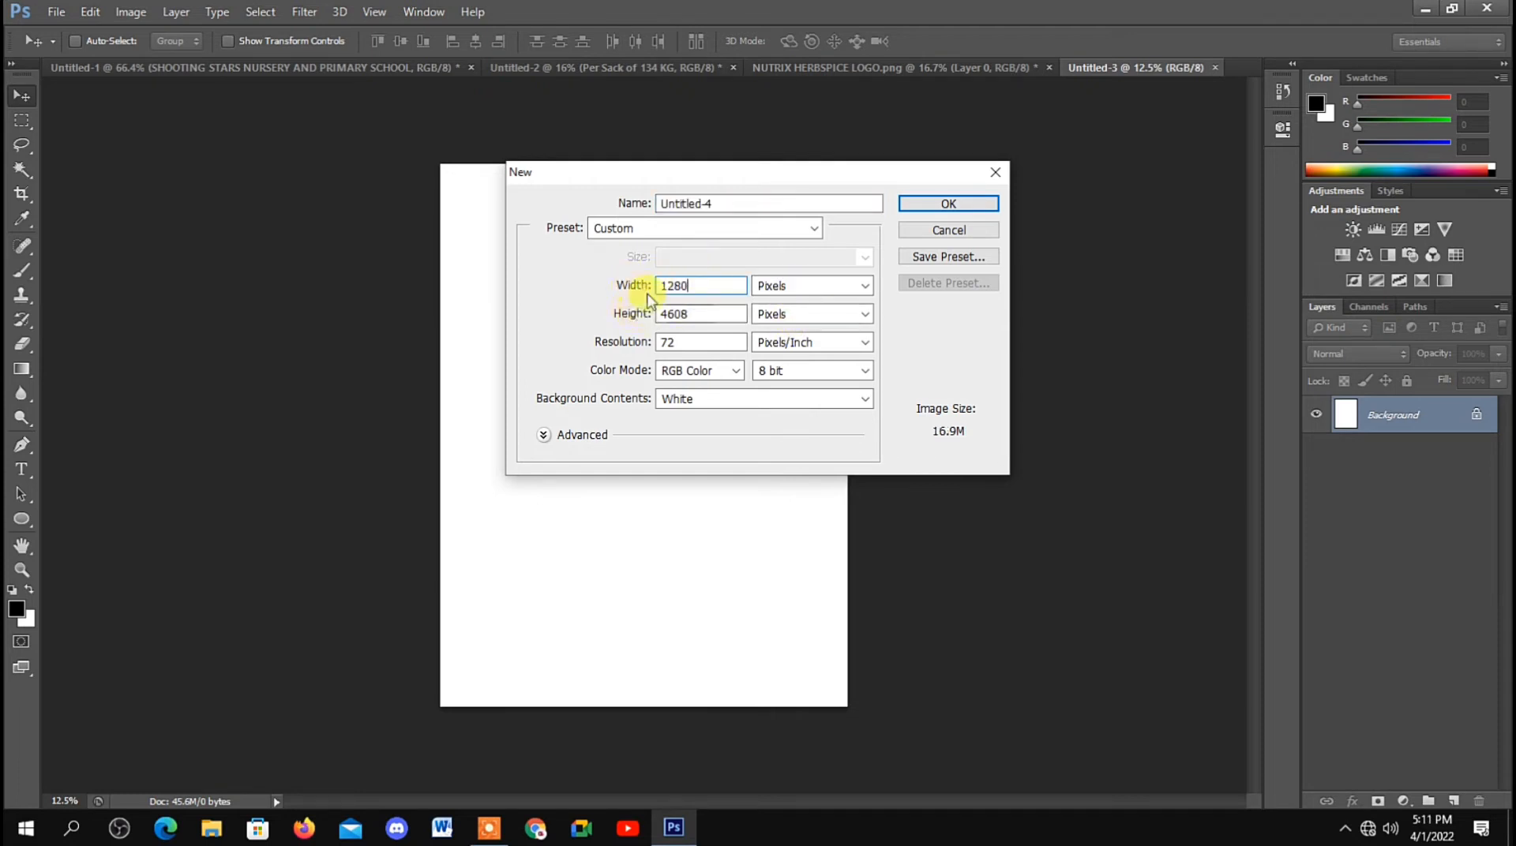
type("7")
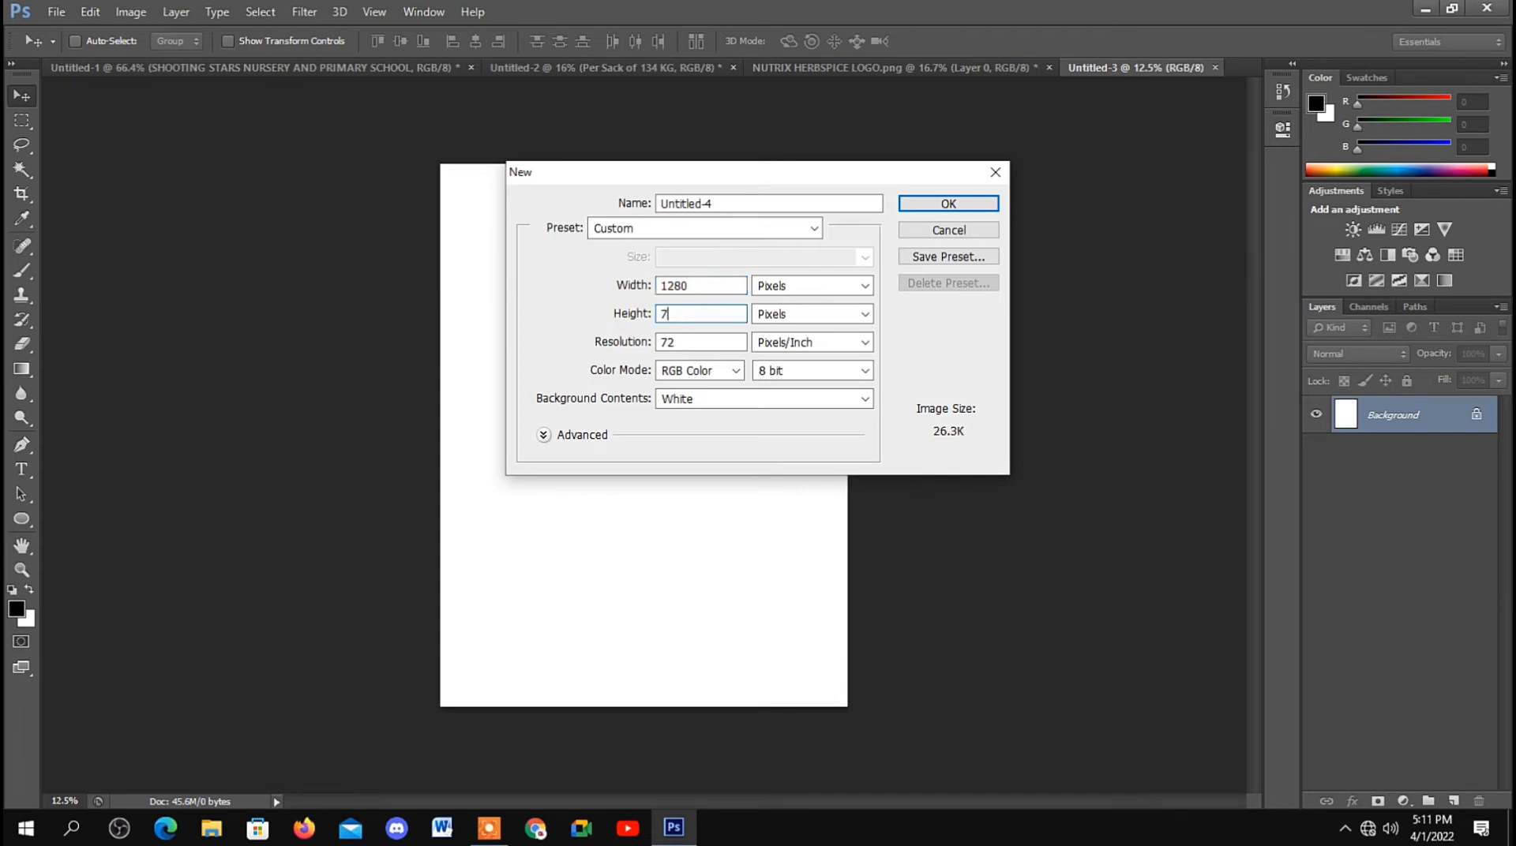
type("20")
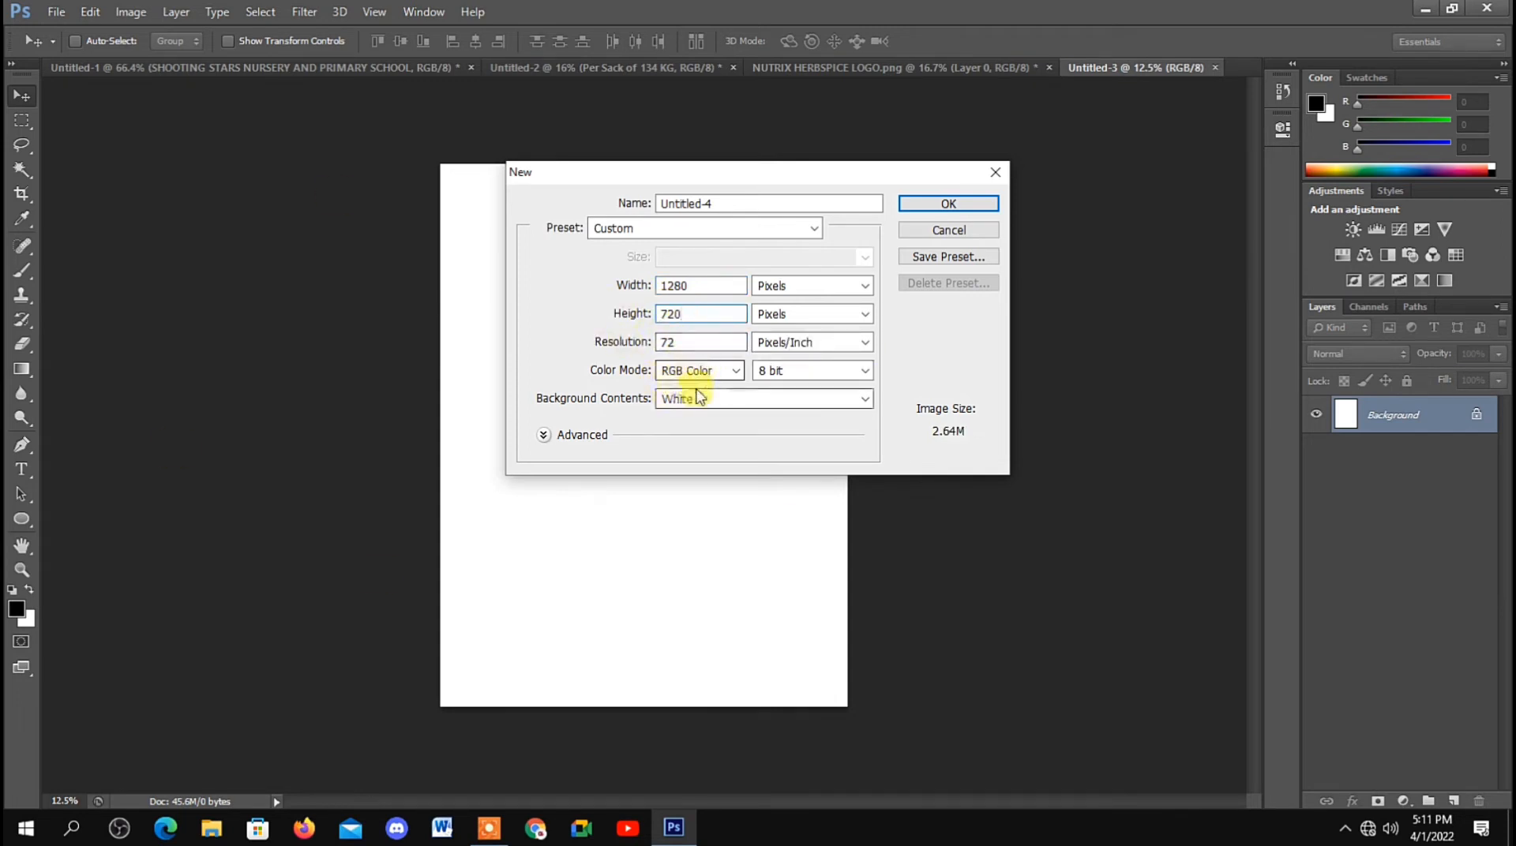
left_click(951, 204)
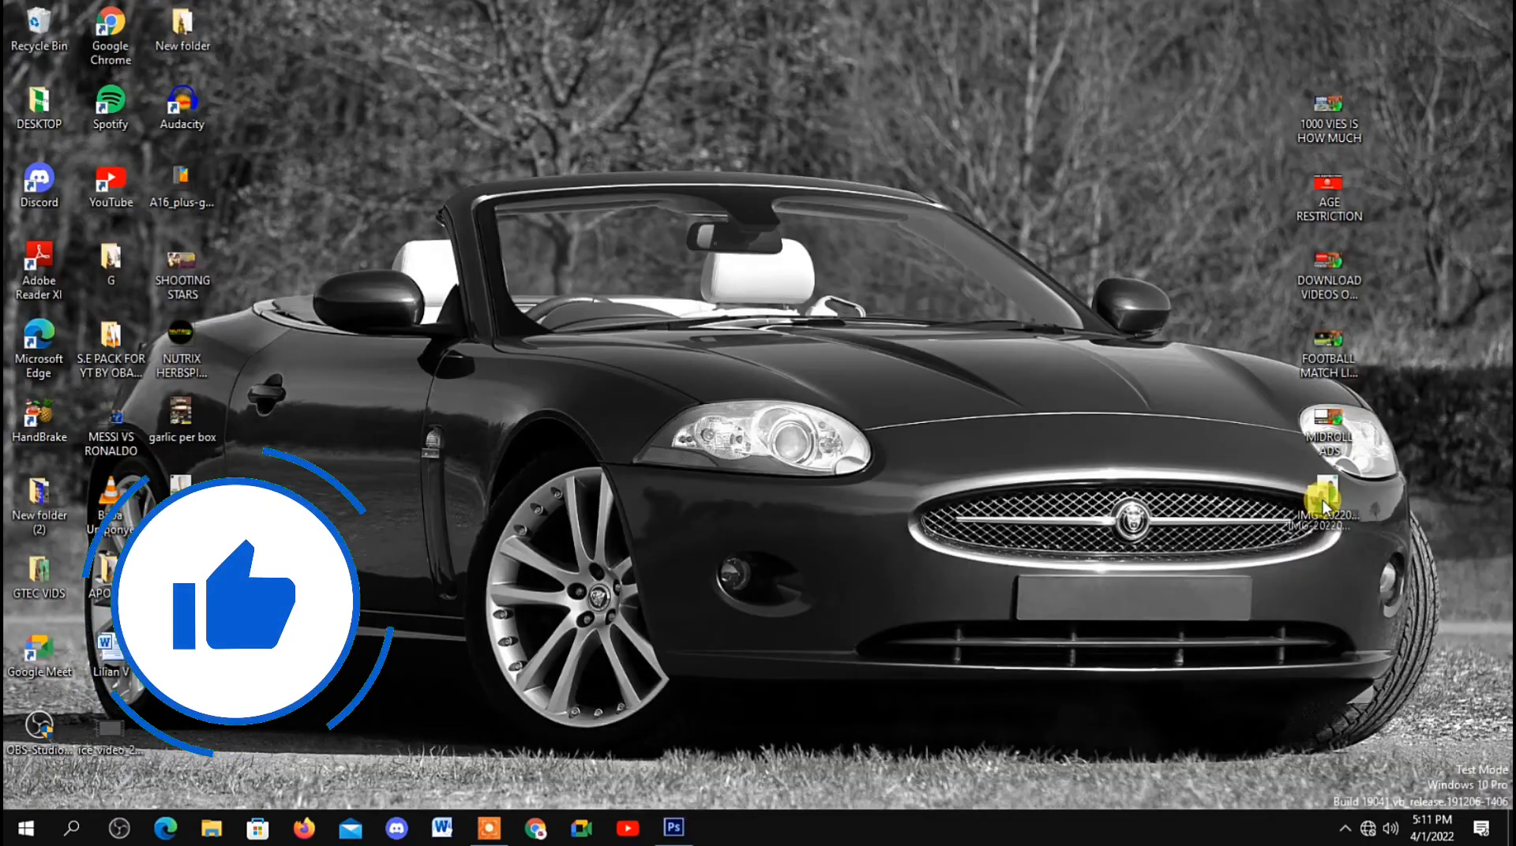
Step: Place the IMG-20220305-WA0002 photo from the desktop on the right side of the canvas
left_click_drag(1319, 500, 714, 437)
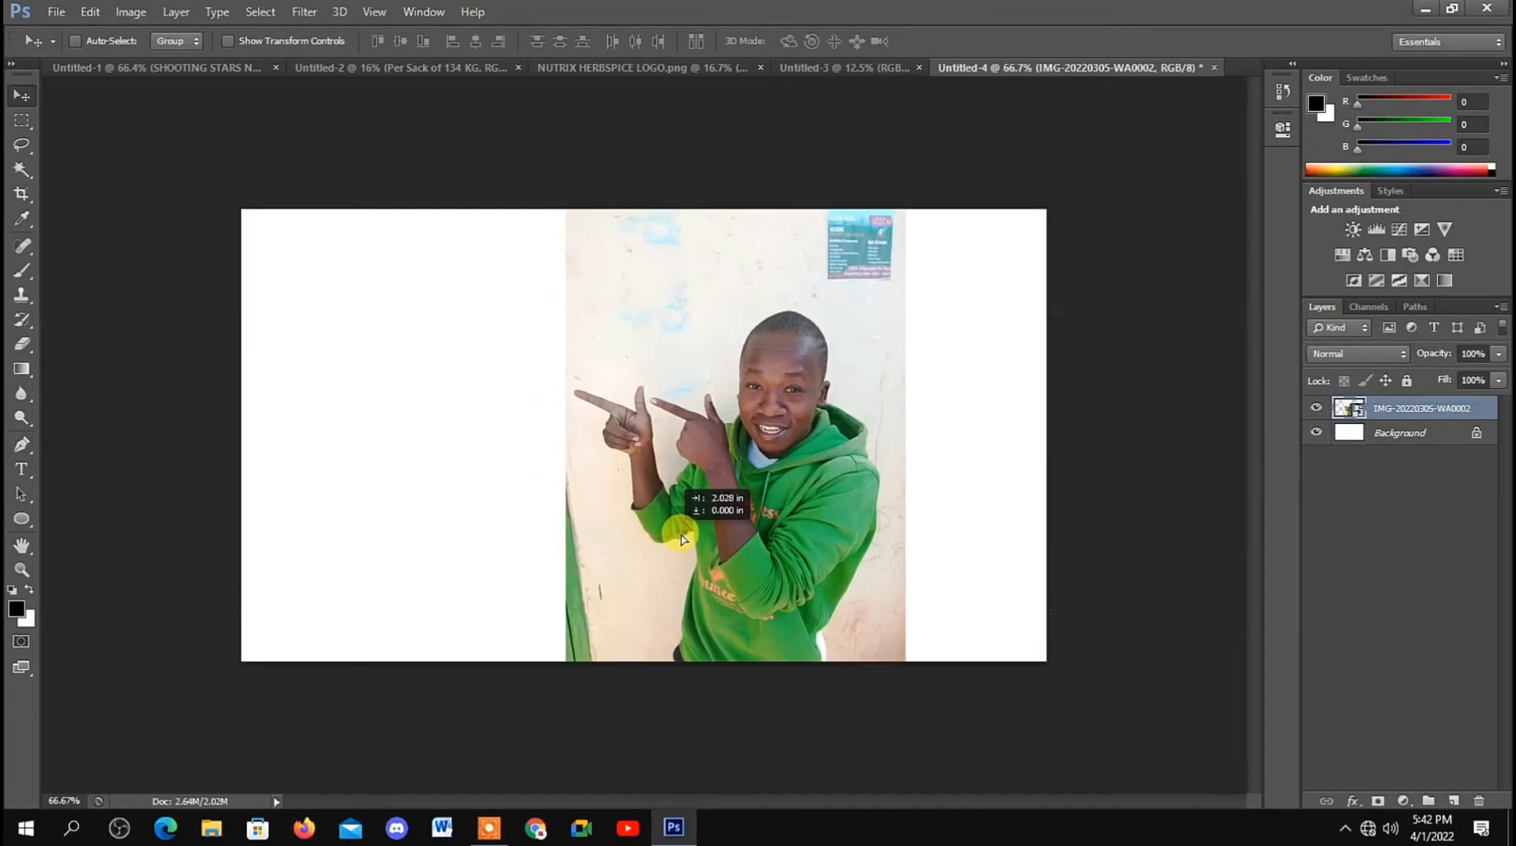
left_click_drag(690, 502, 805, 532)
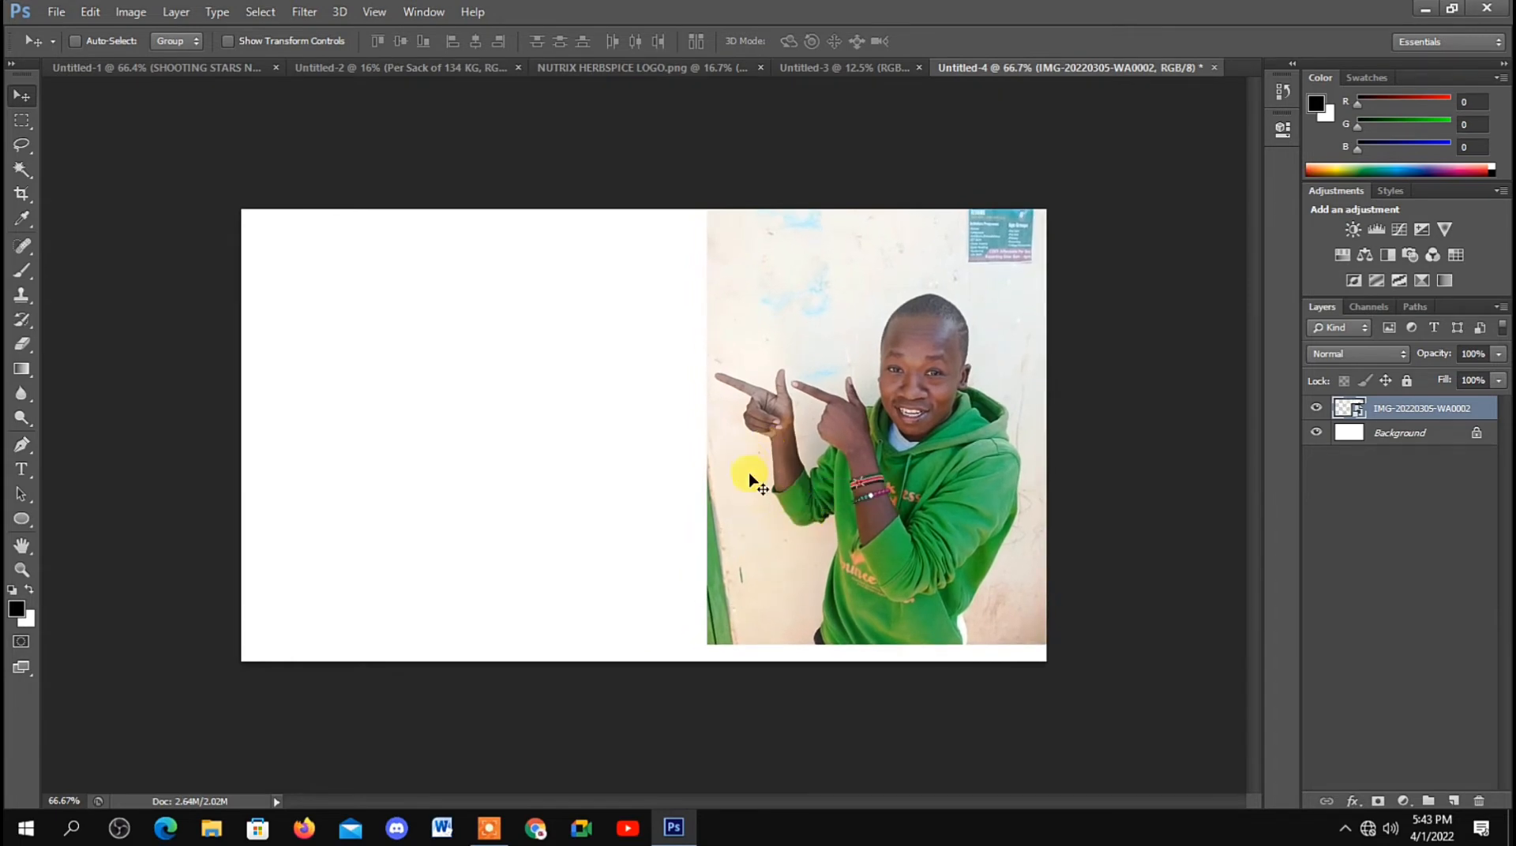
Step: Rasterize the photo layer and erase the wall around the man, using a 158 px hard round eraser at 100% hardness
left_click(24, 348)
left_click(792, 286)
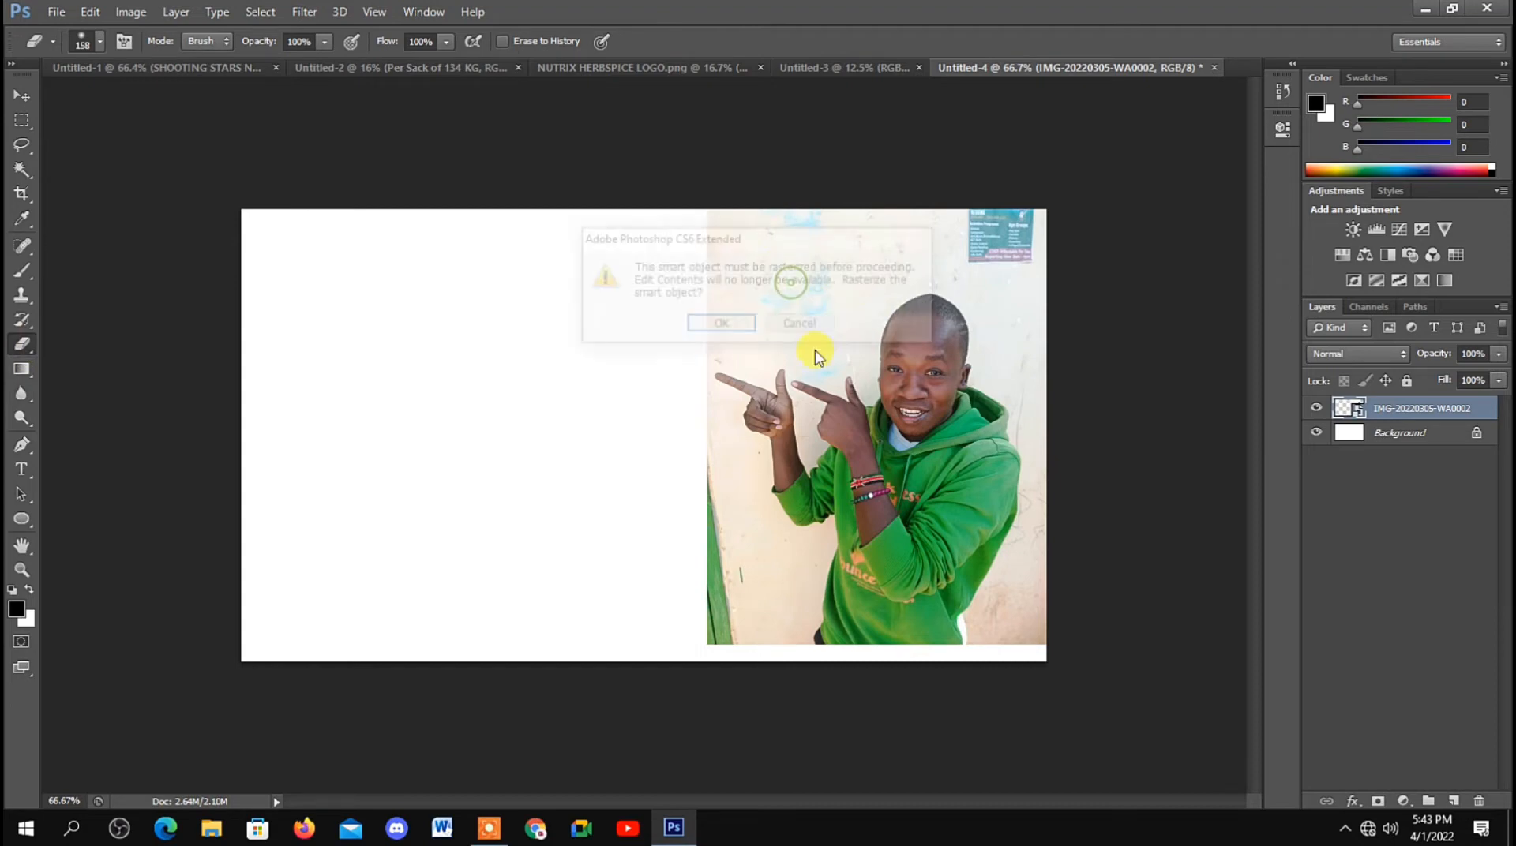
left_click(728, 327)
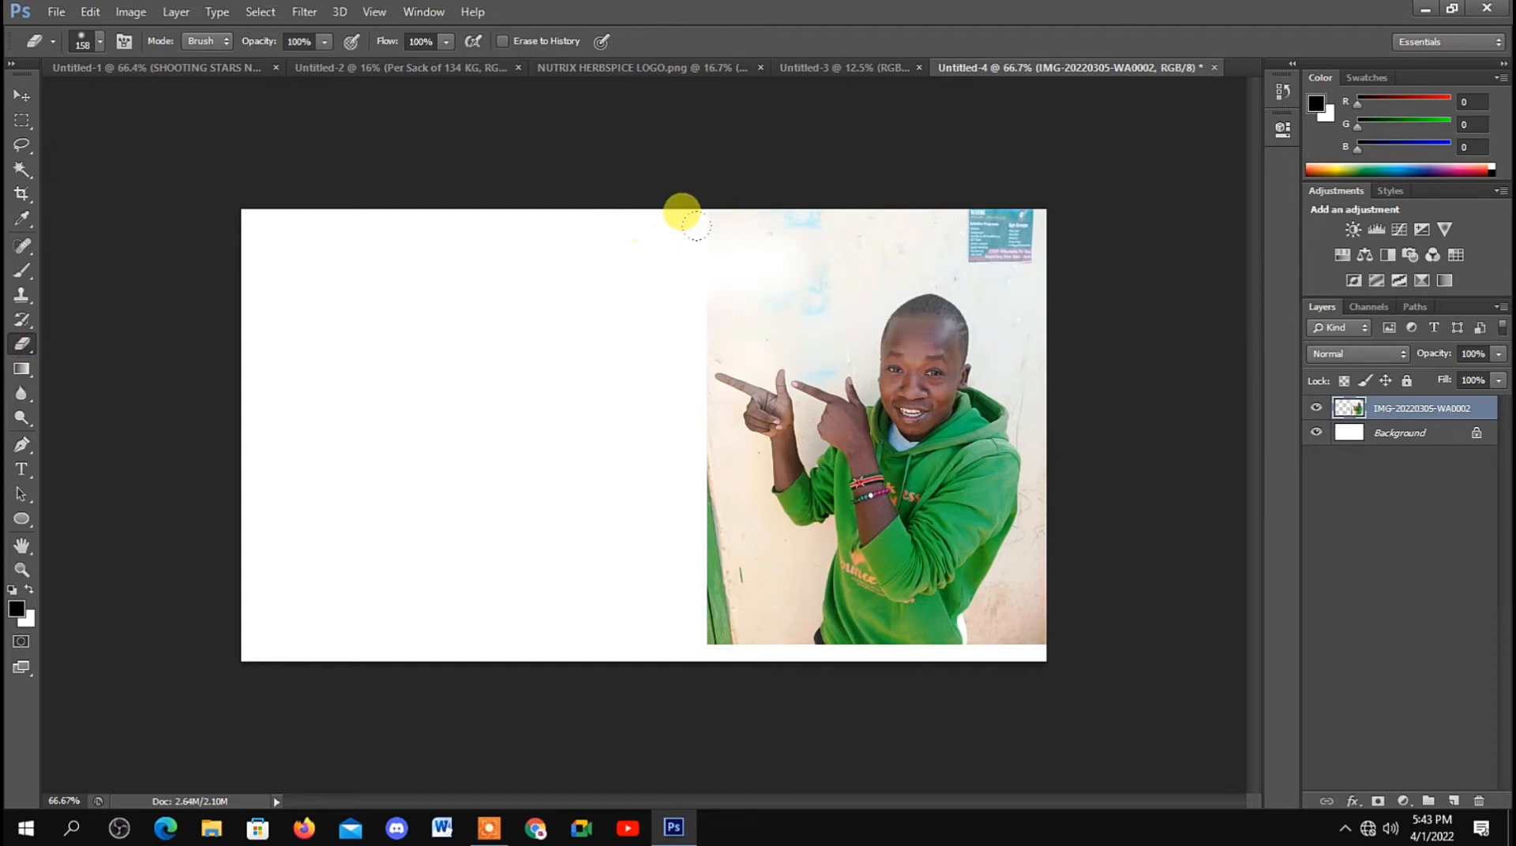
mouse_move(683, 213)
left_mouse_down()
mouse_move(771, 182)
mouse_move(825, 190)
left_mouse_up()
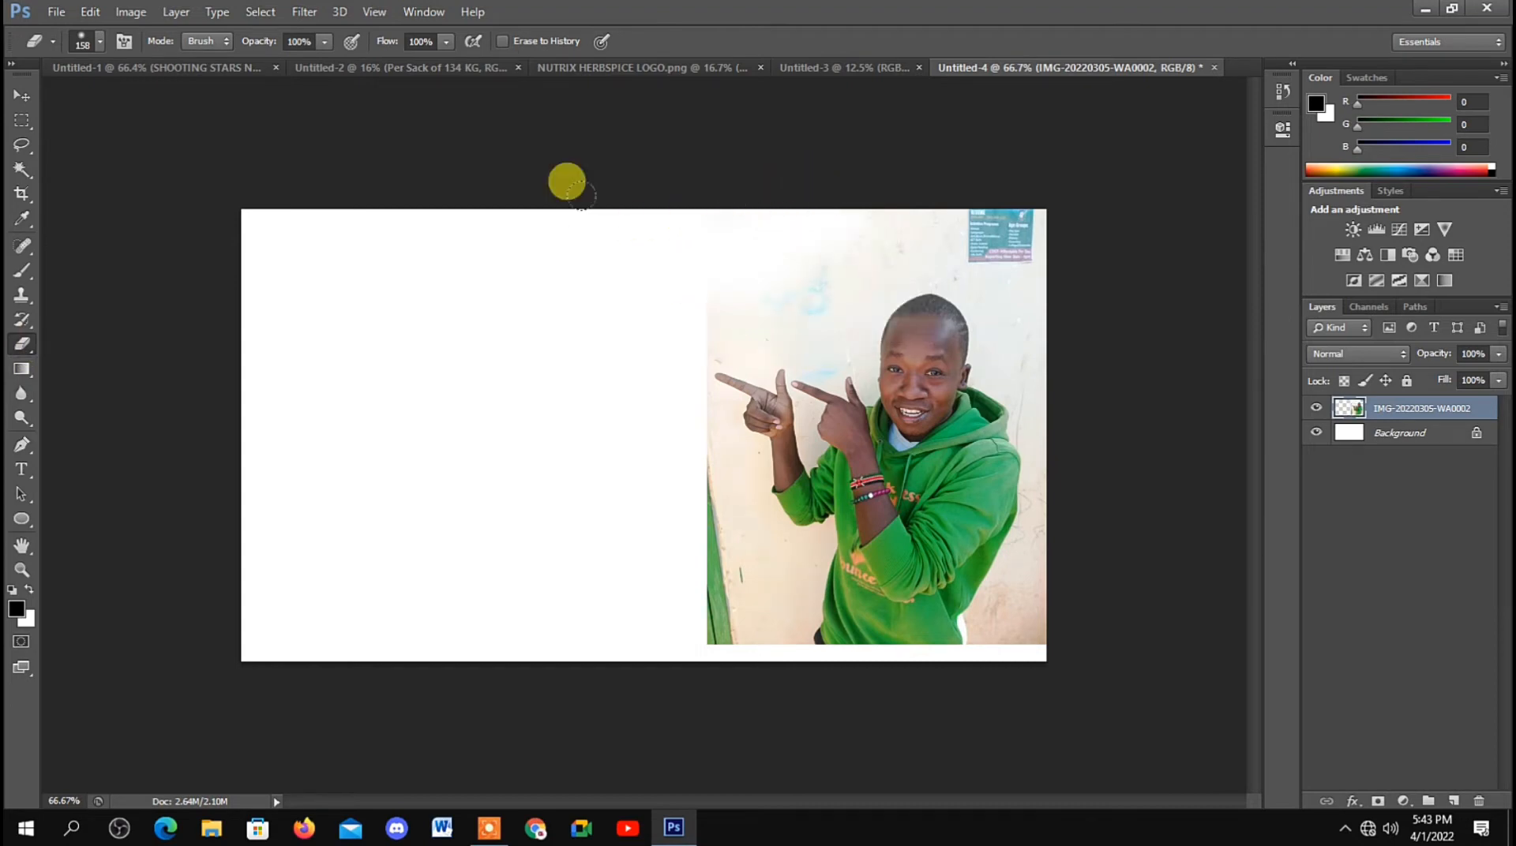
left_click(102, 43)
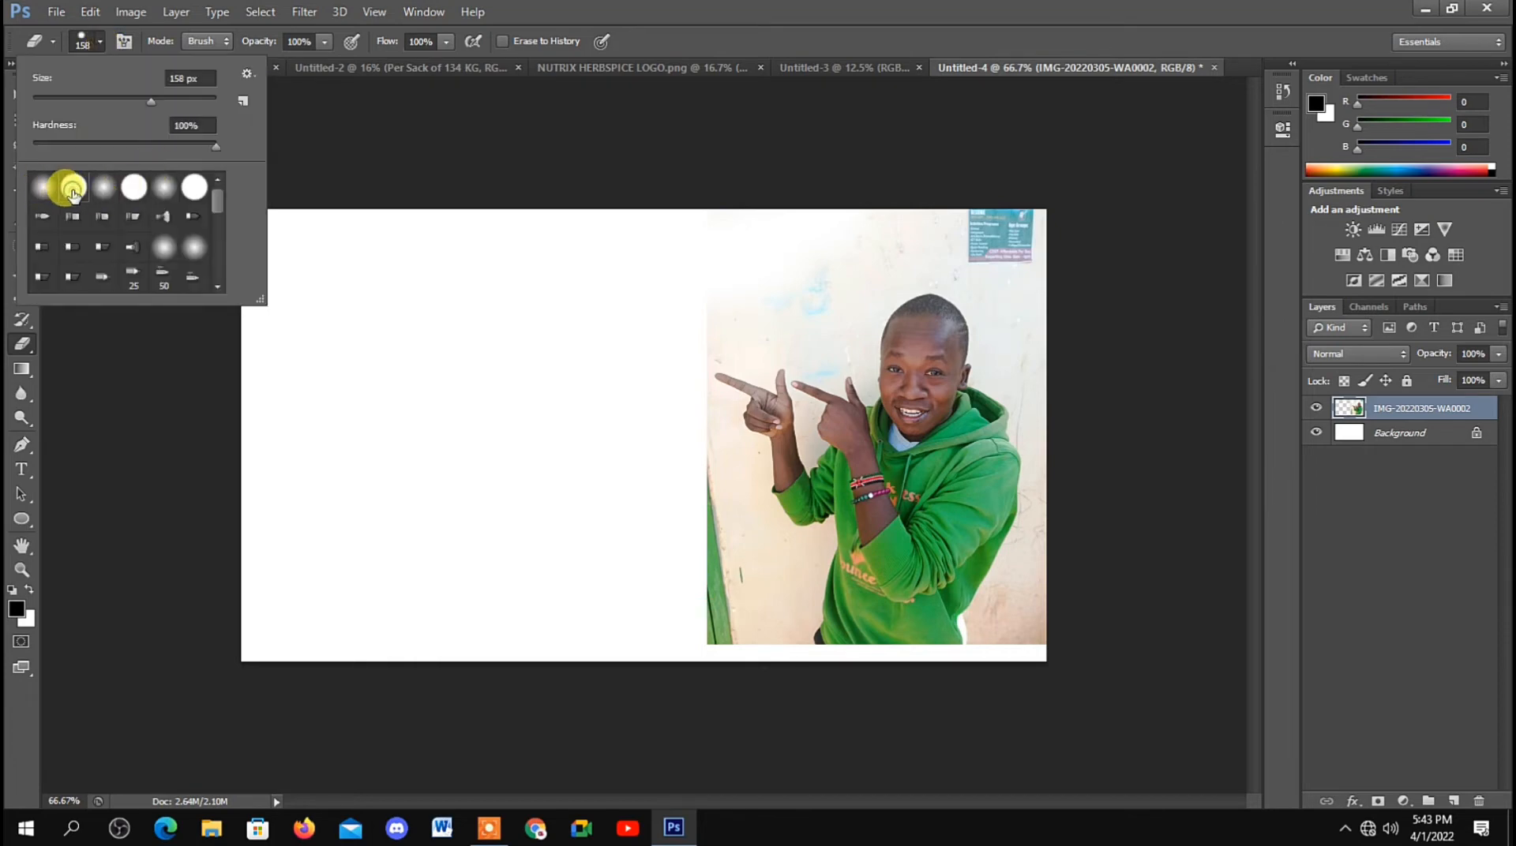
mouse_move(772, 201)
left_mouse_down()
mouse_move(691, 239)
mouse_move(762, 194)
mouse_move(1029, 165)
mouse_move(874, 159)
mouse_move(980, 190)
mouse_move(1005, 224)
mouse_move(1047, 482)
left_mouse_up()
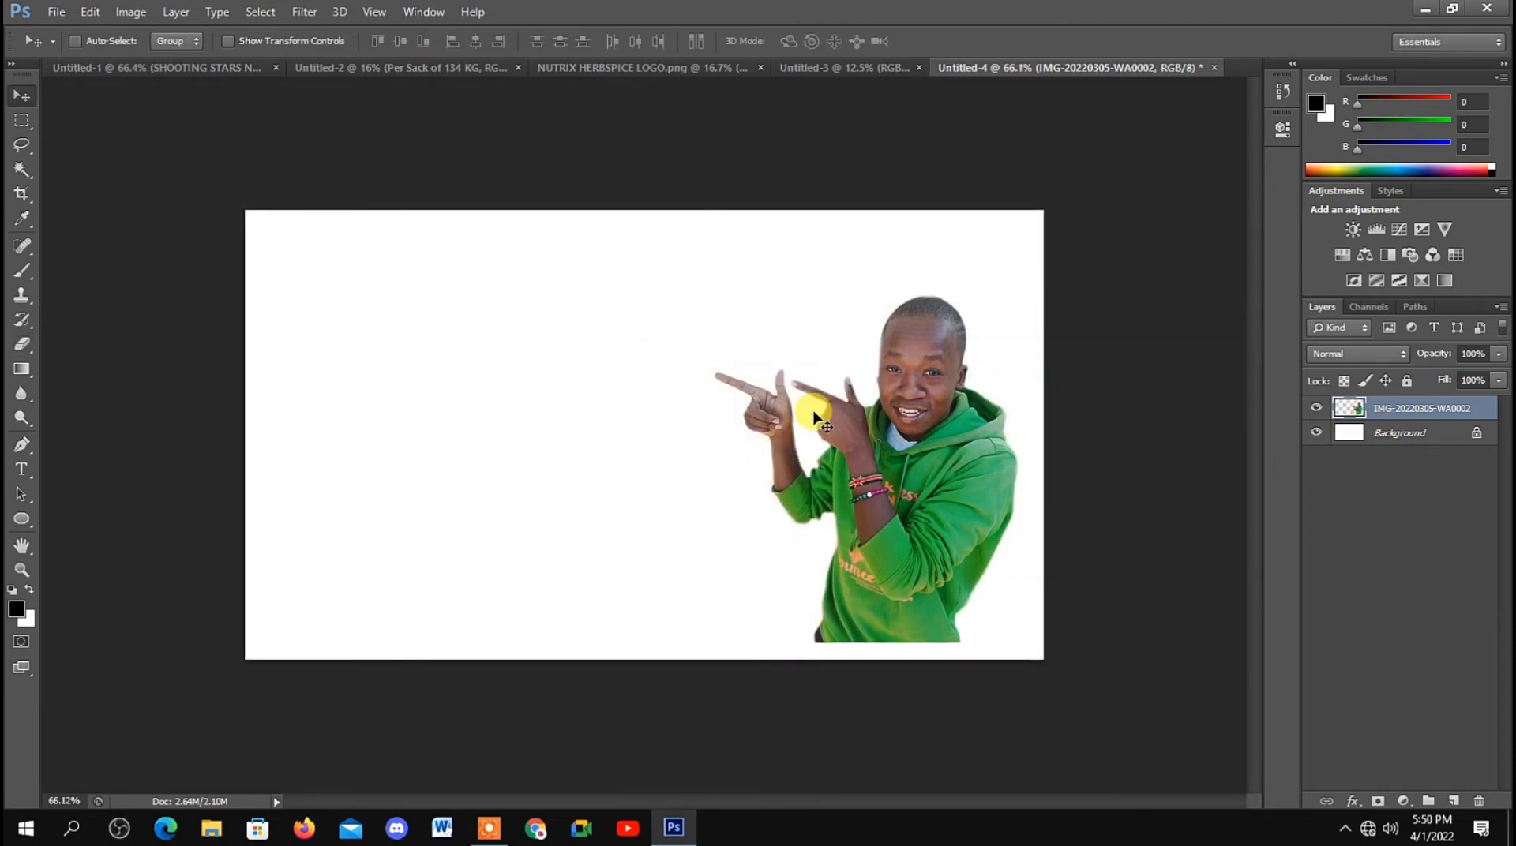
Step: Enlarge the cut-out man to nearly the full canvas height and position him at the canvas's right side
key("ctrl+t")
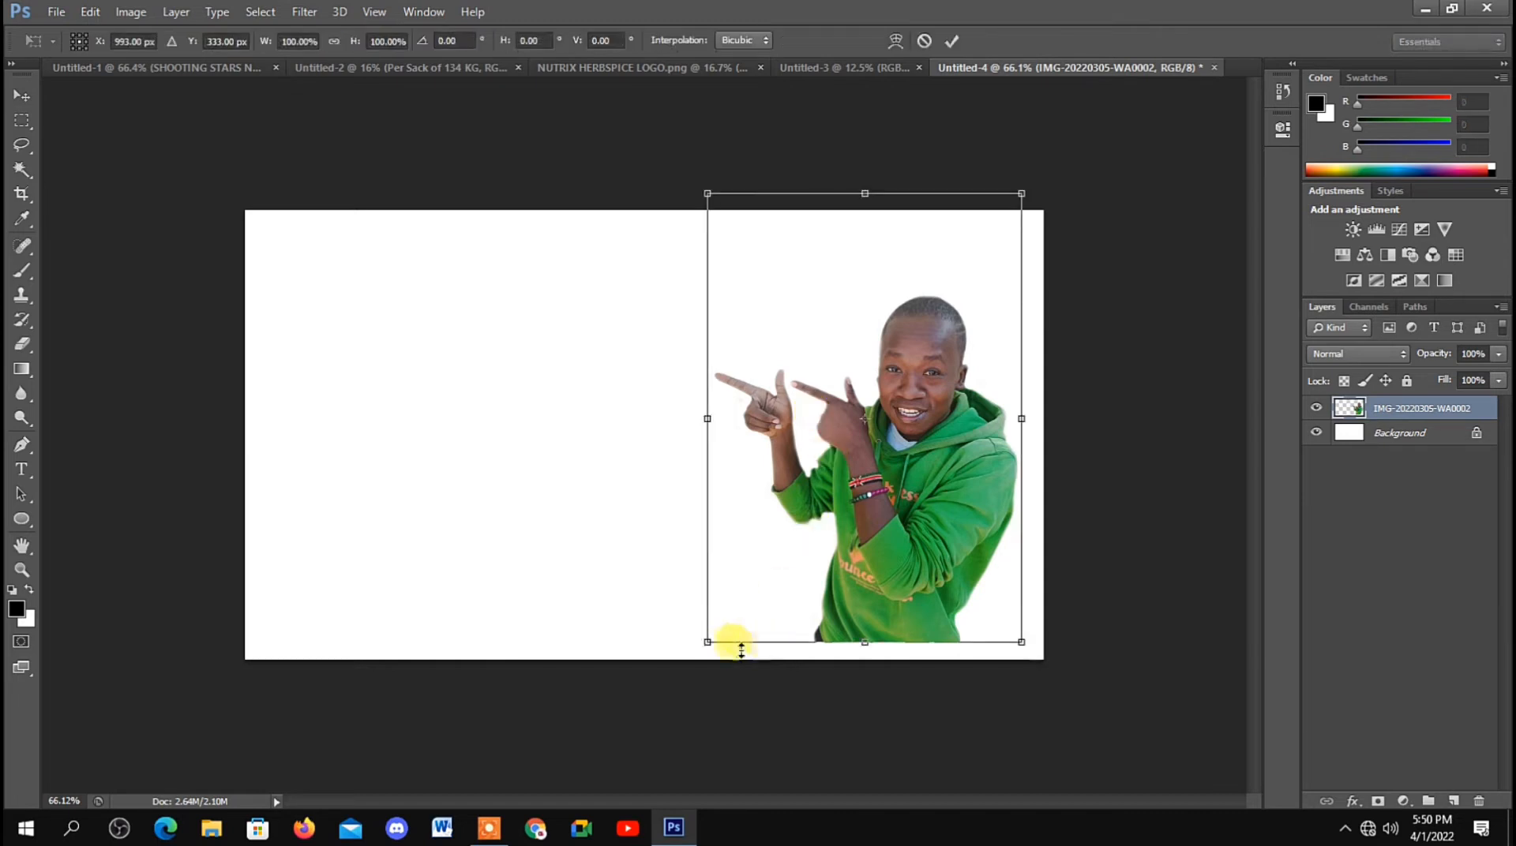
left_click_drag(705, 644, 665, 702)
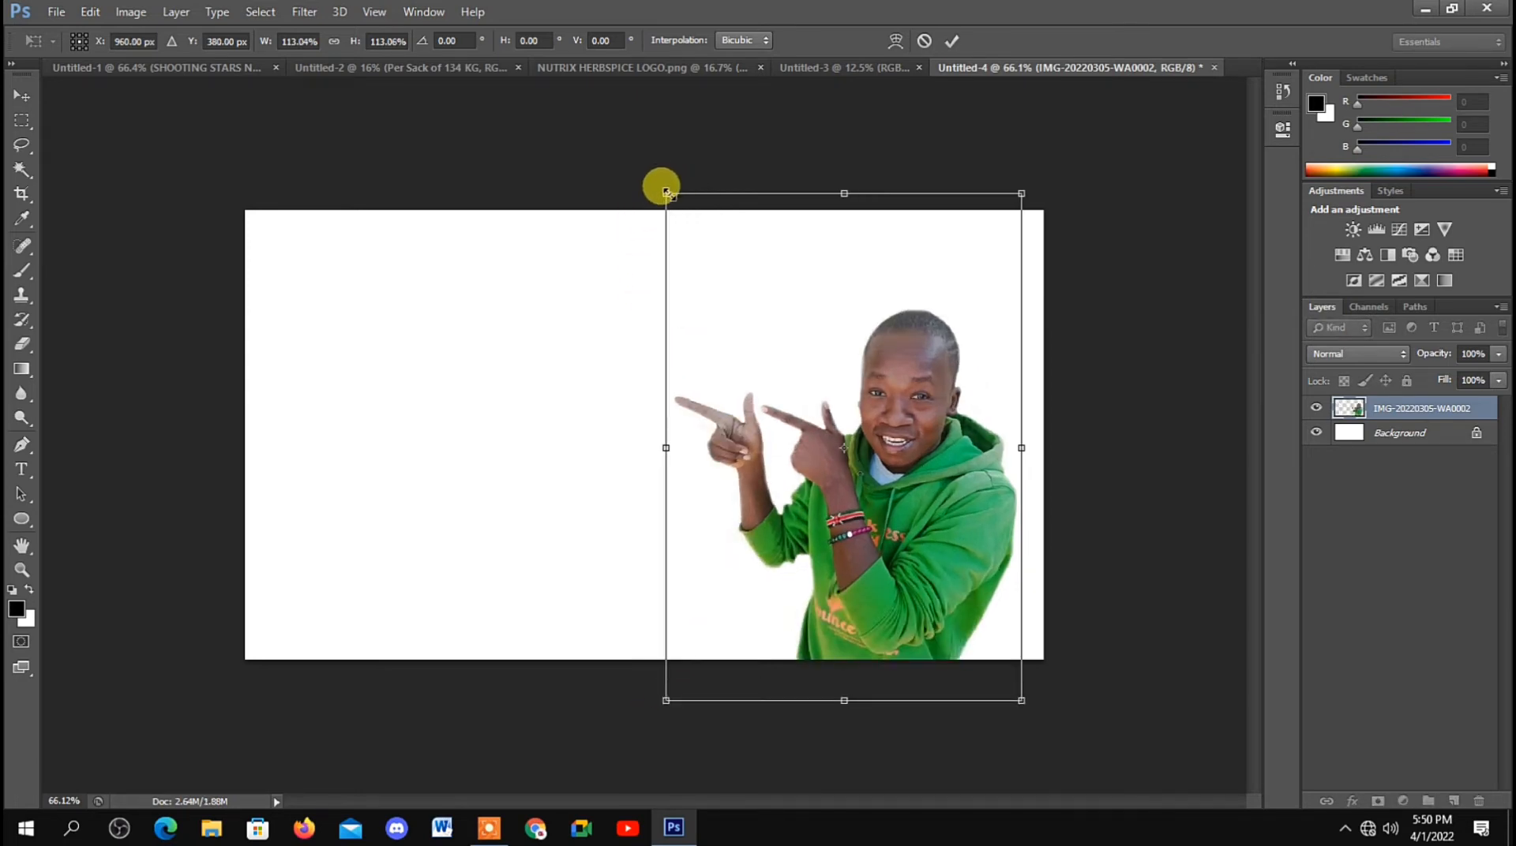
left_click_drag(666, 192, 588, 129)
key("Return")
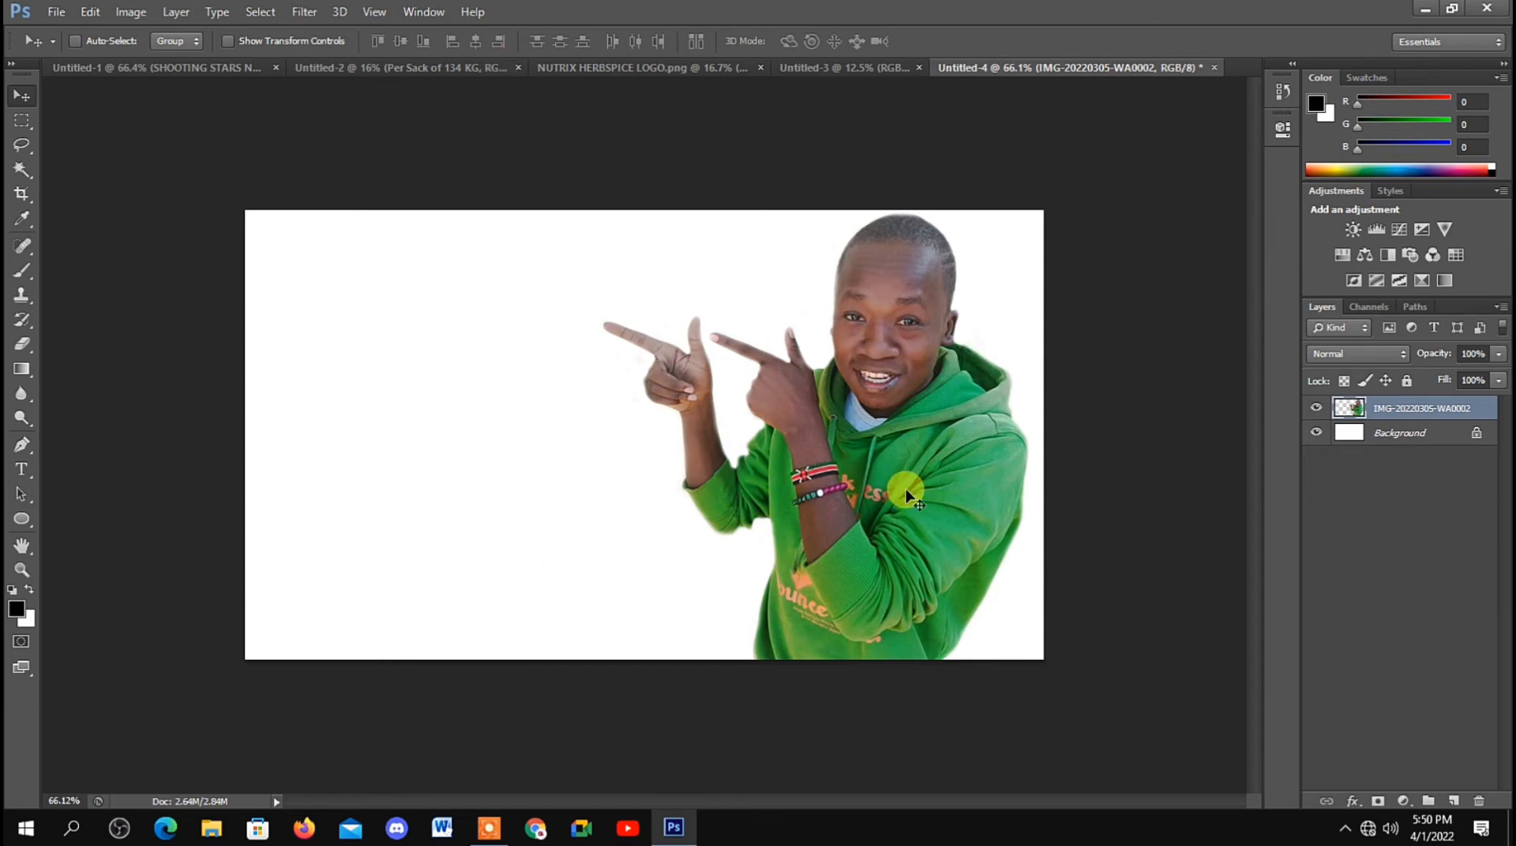
left_click_drag(739, 423, 727, 424)
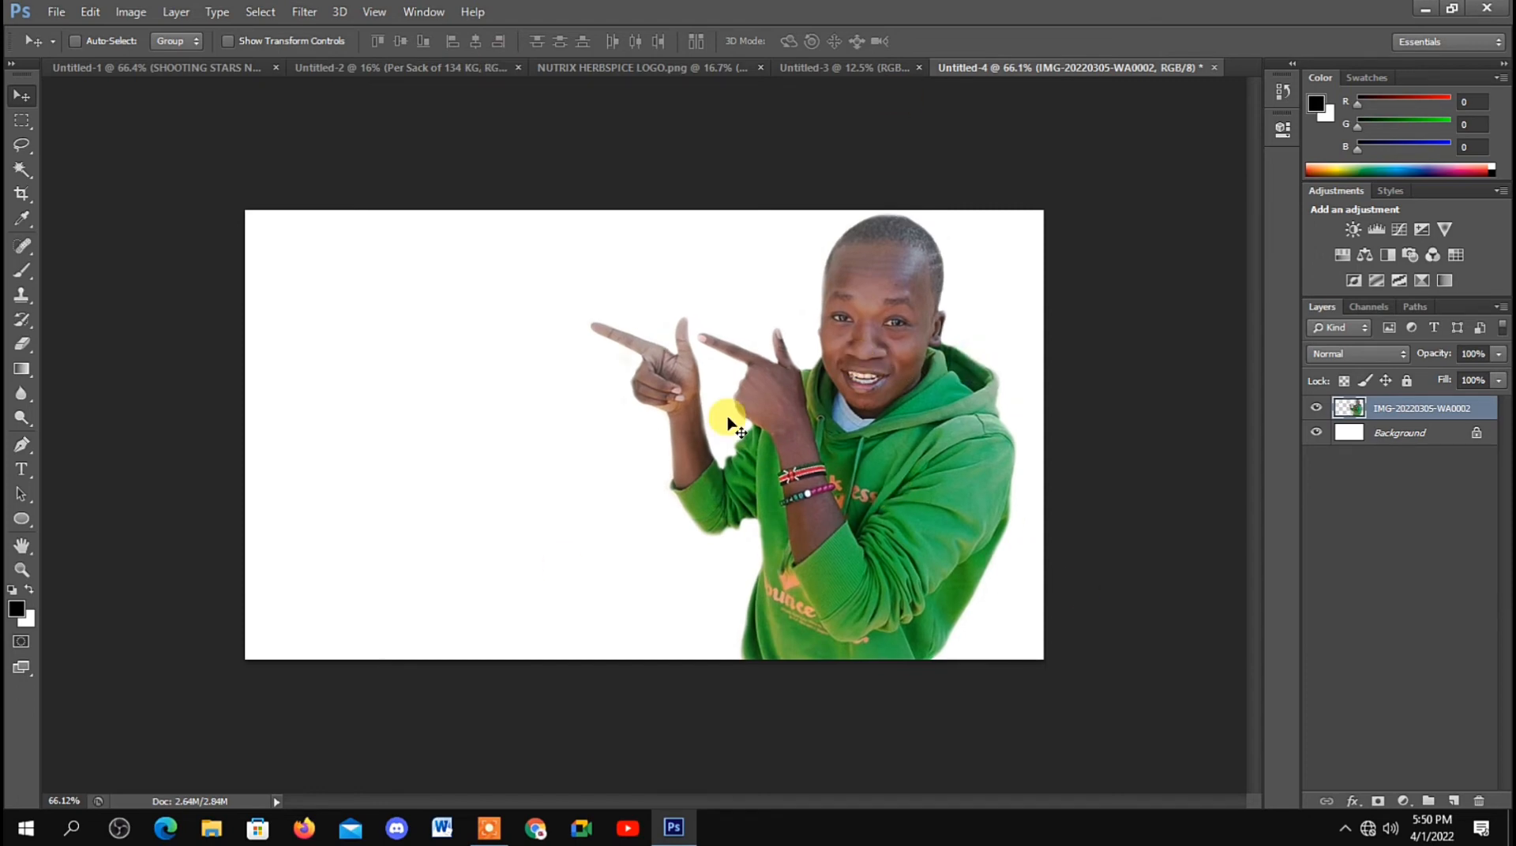
left_click_drag(899, 495, 910, 496)
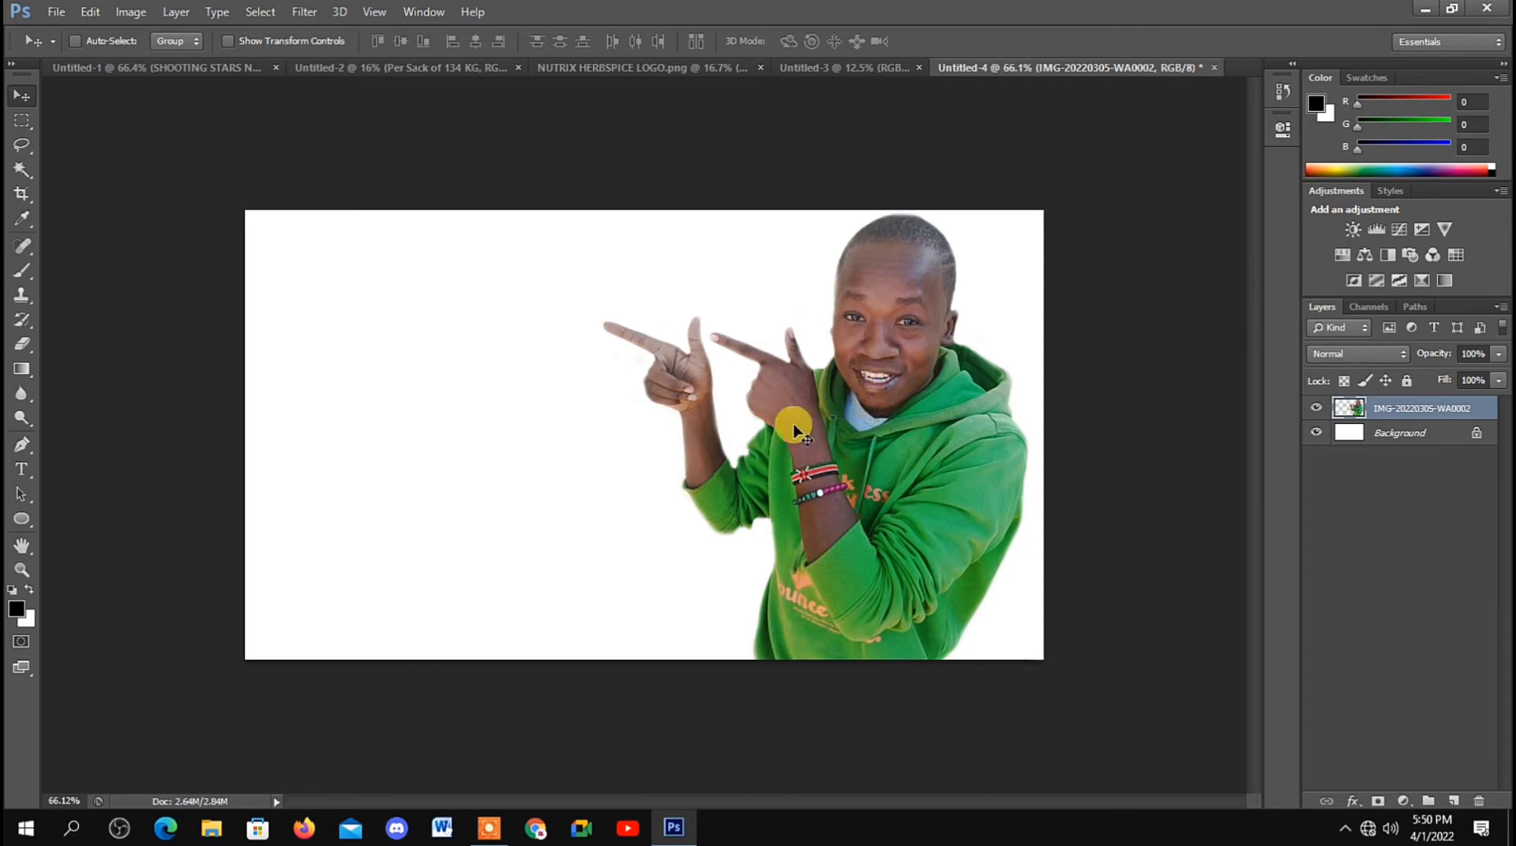
Step: Convert the locked Background into a regular layer named Layer 0
left_click(1413, 437)
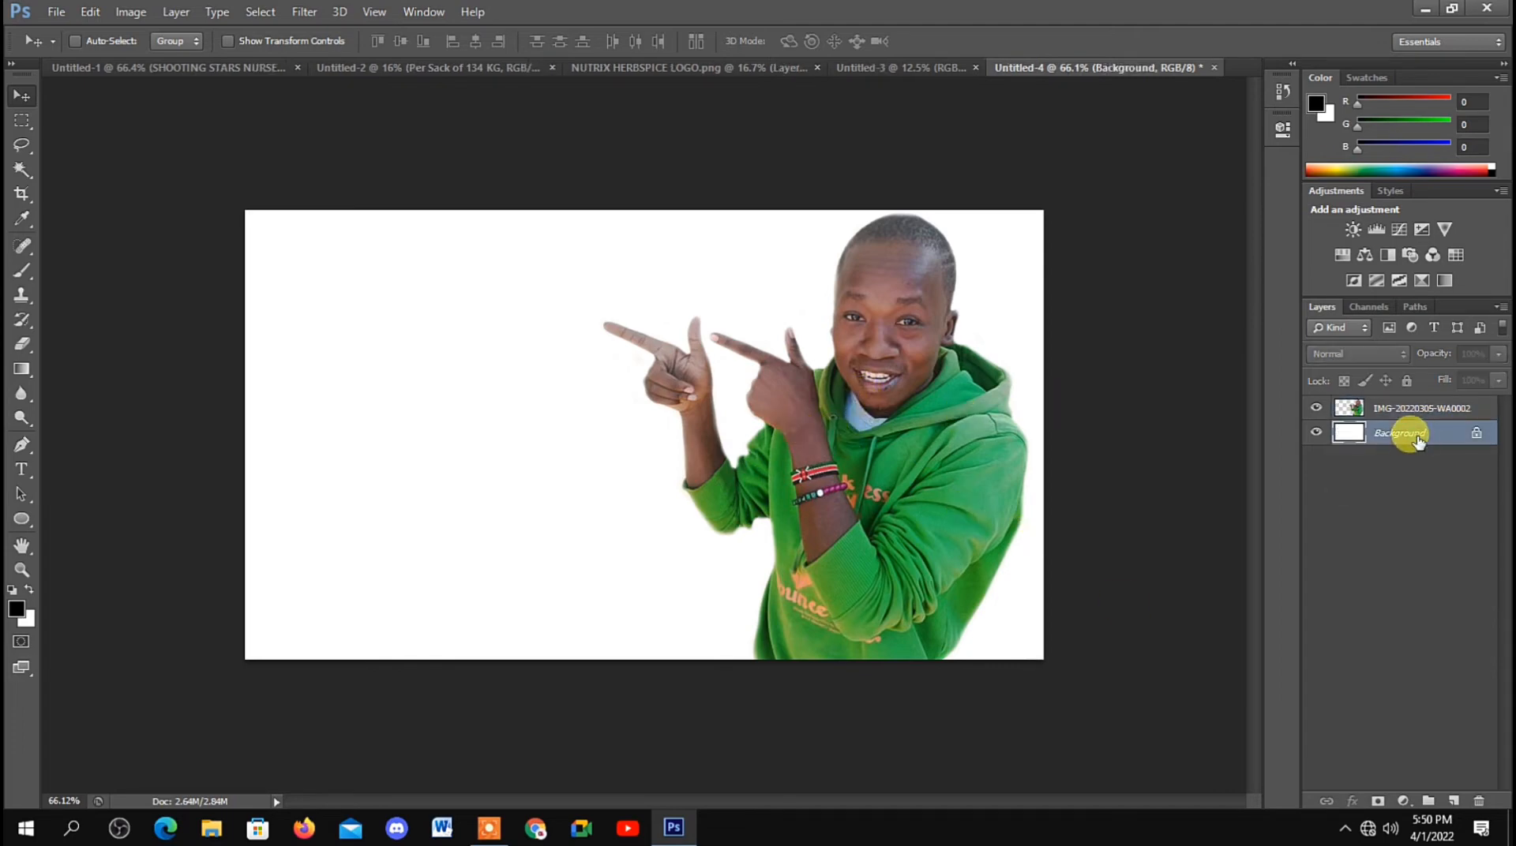
right_click(1413, 433)
left_click(1377, 455)
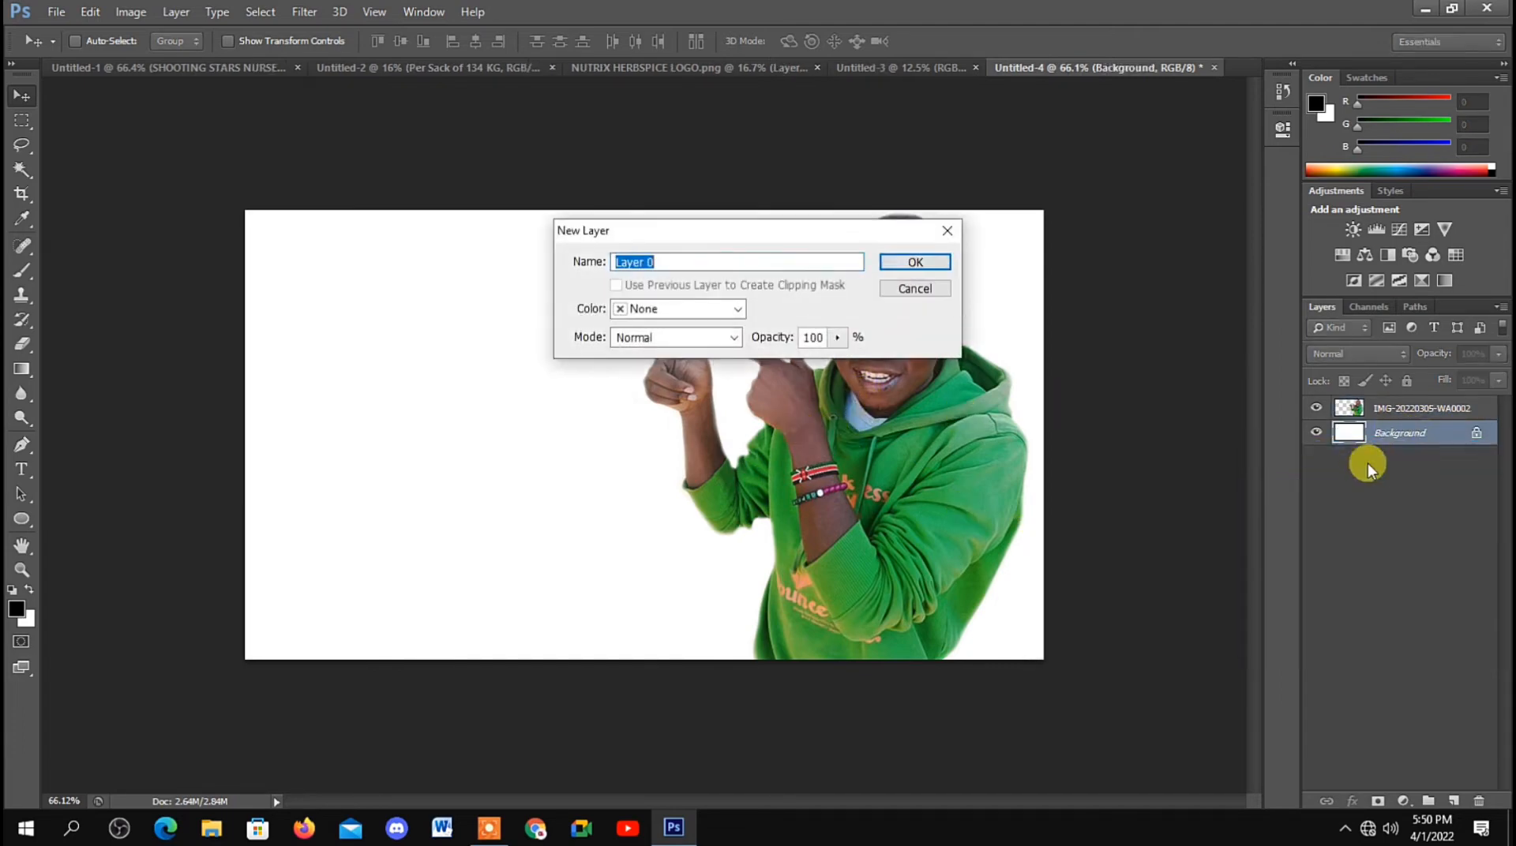
left_click(914, 262)
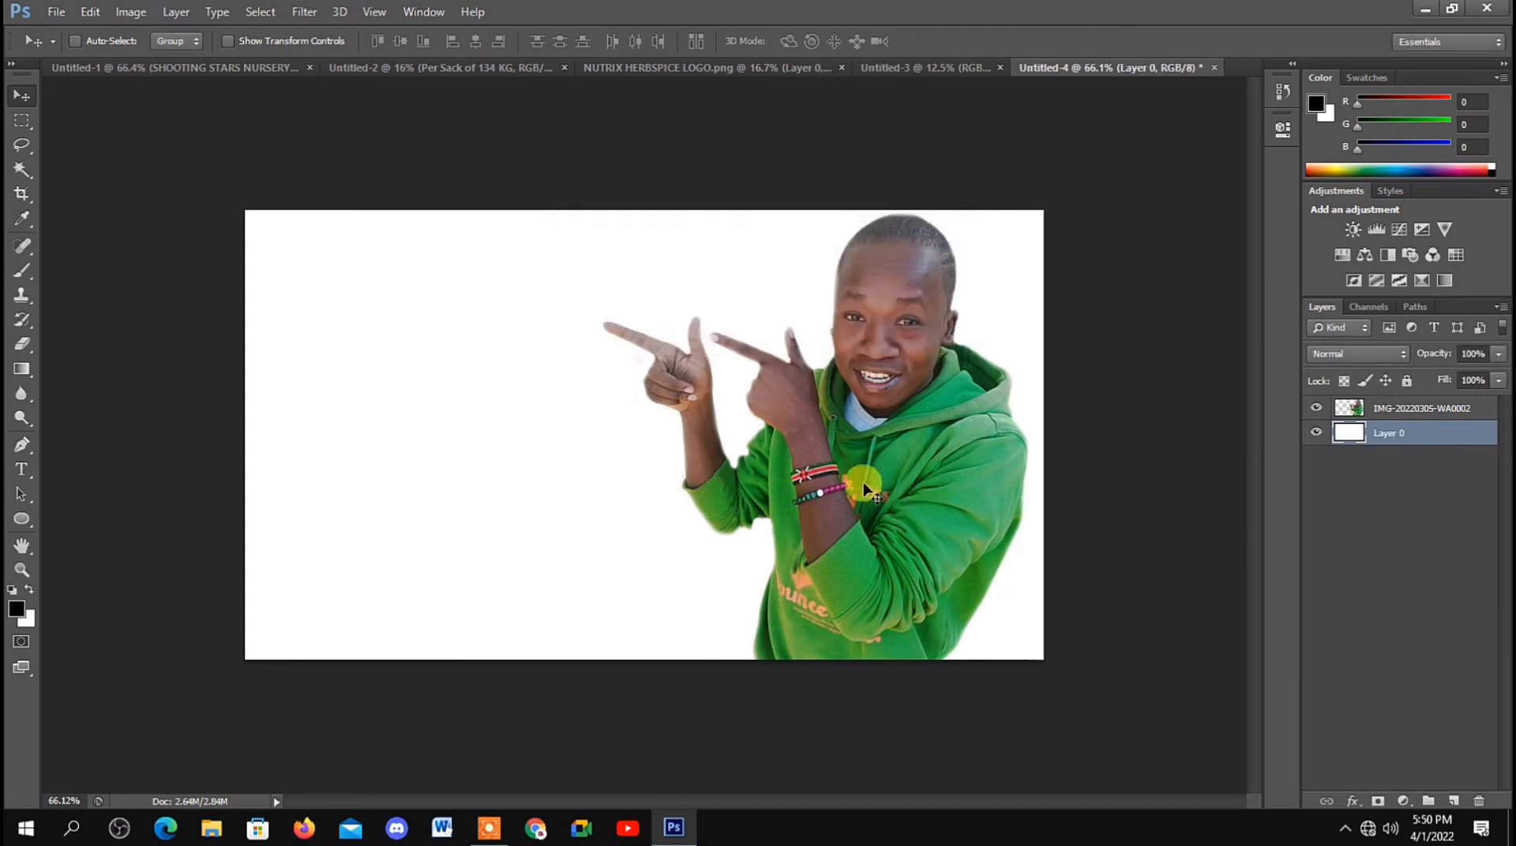
Step: Apply a Gradient Overlay to Layer 0 using the Violet, Orange preset
right_click(1386, 442)
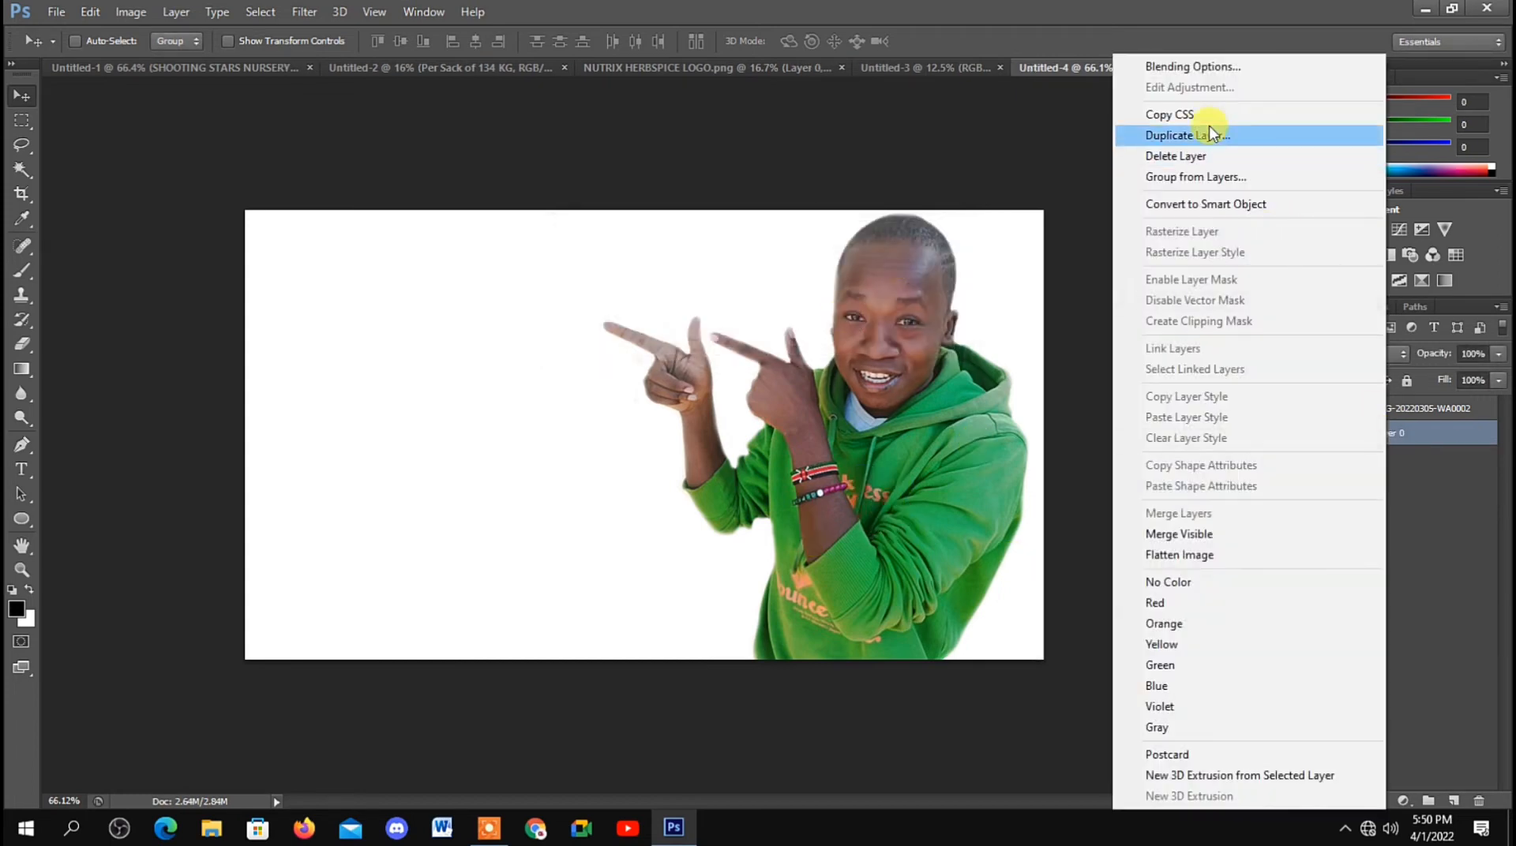
left_click(1117, 62)
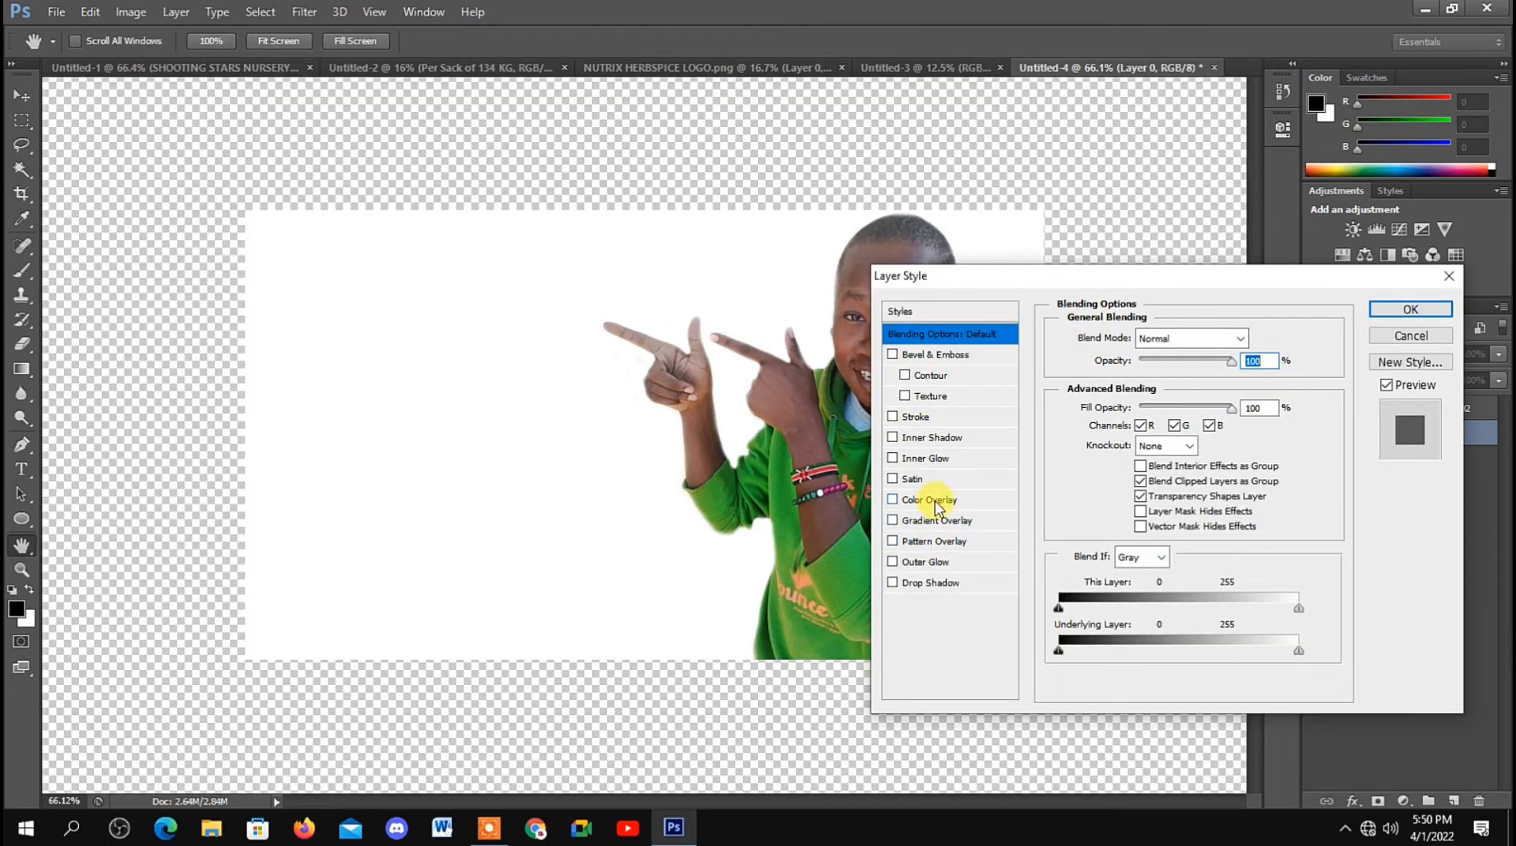
left_click(935, 501)
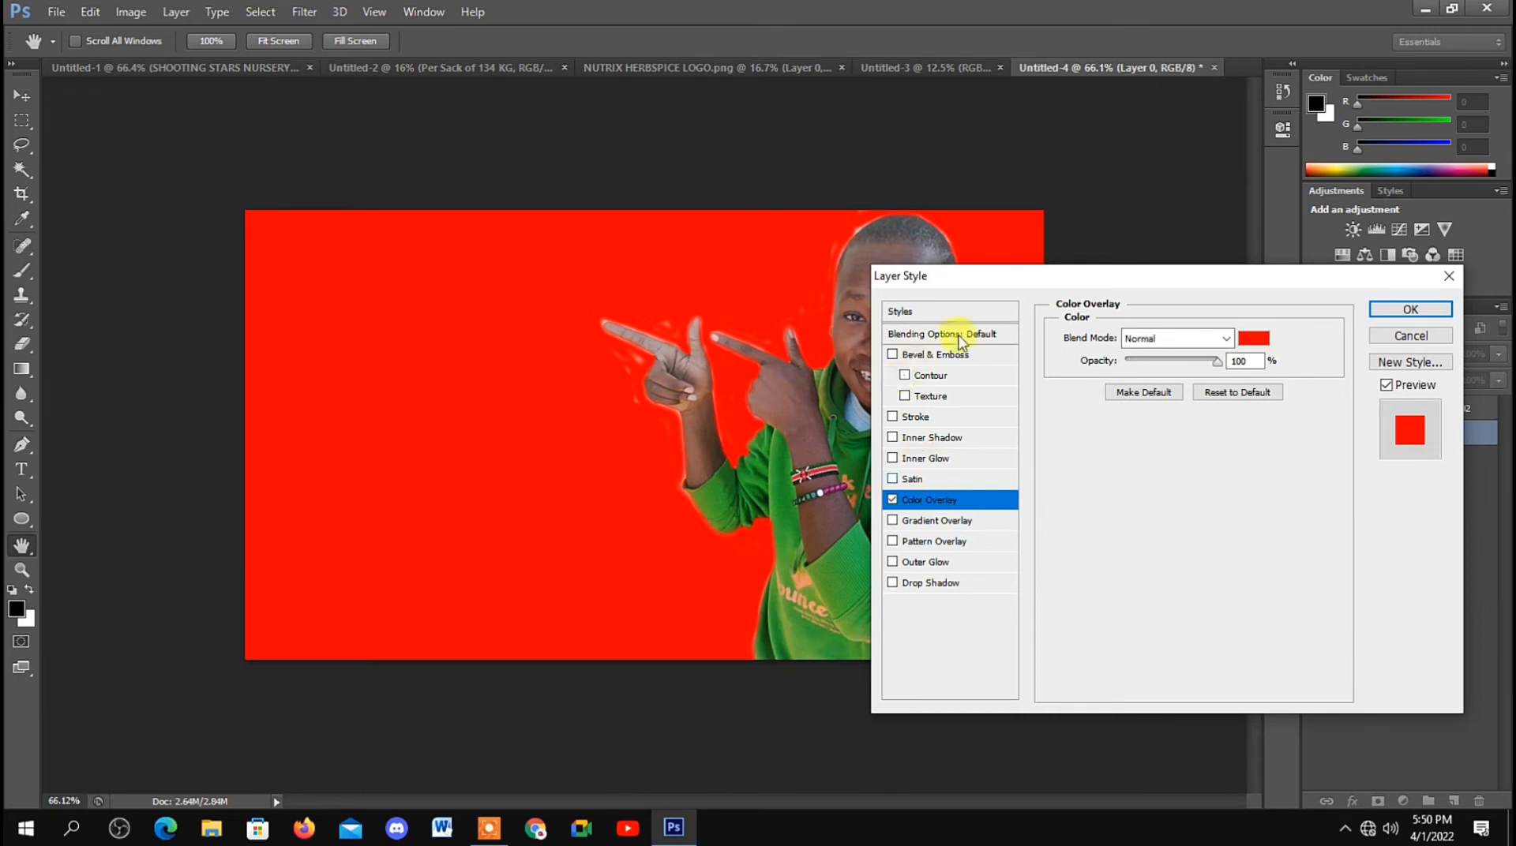
left_click(1253, 342)
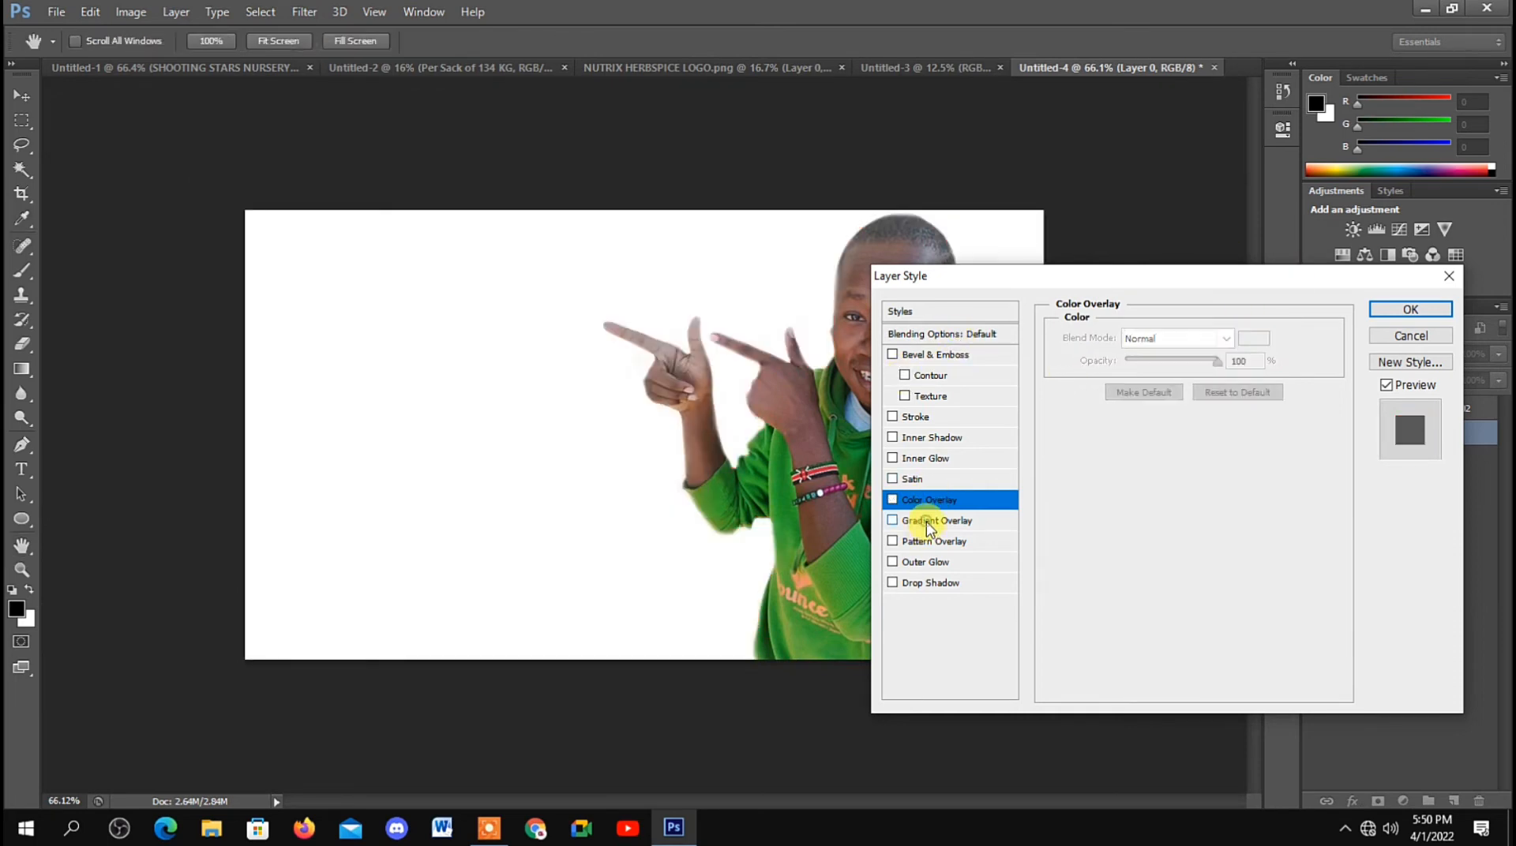
left_click(930, 522)
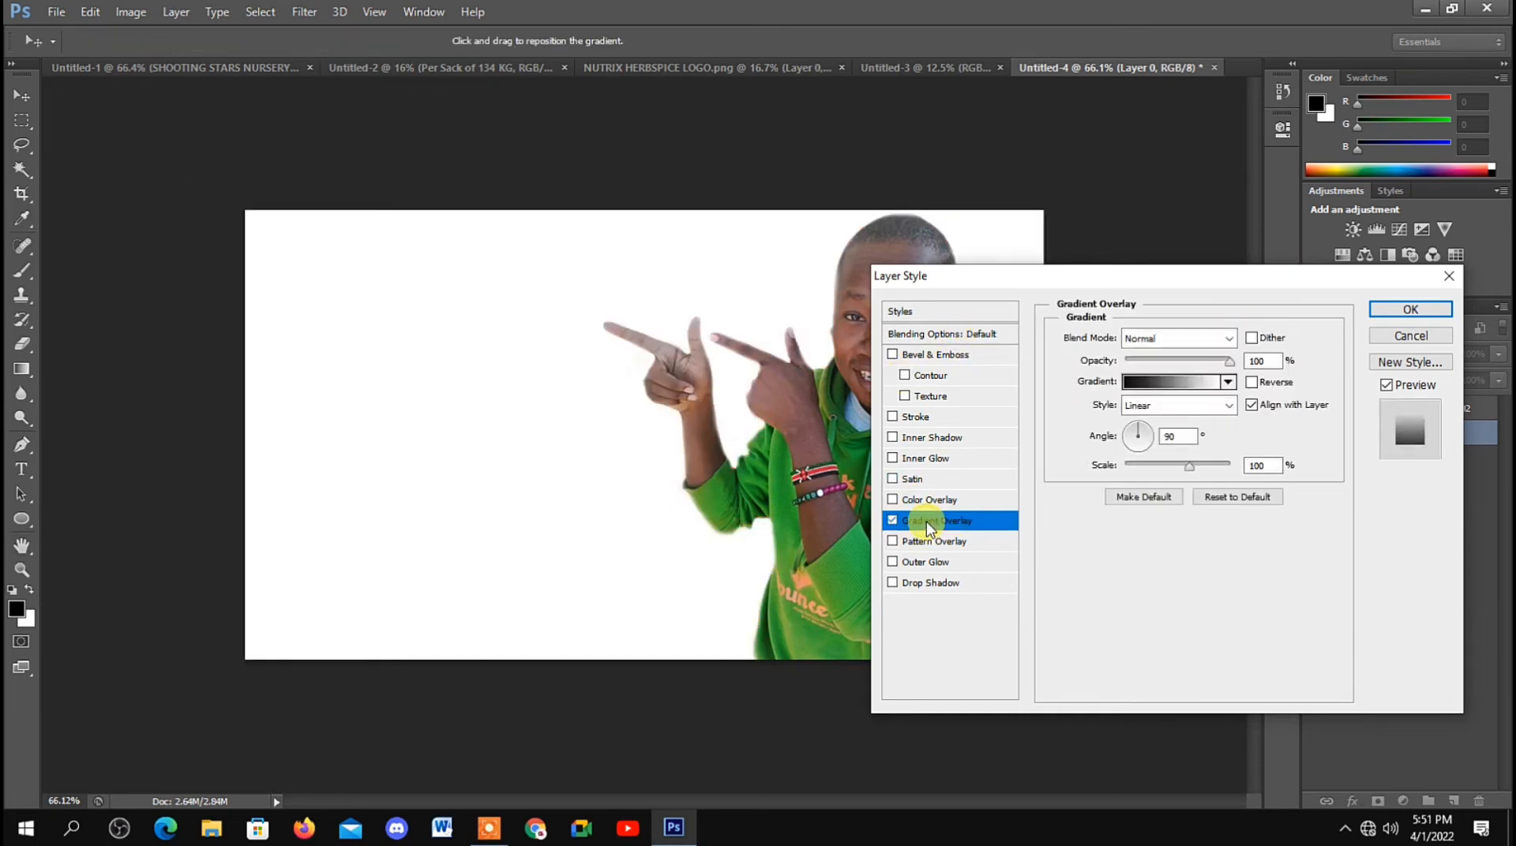
left_click(1228, 382)
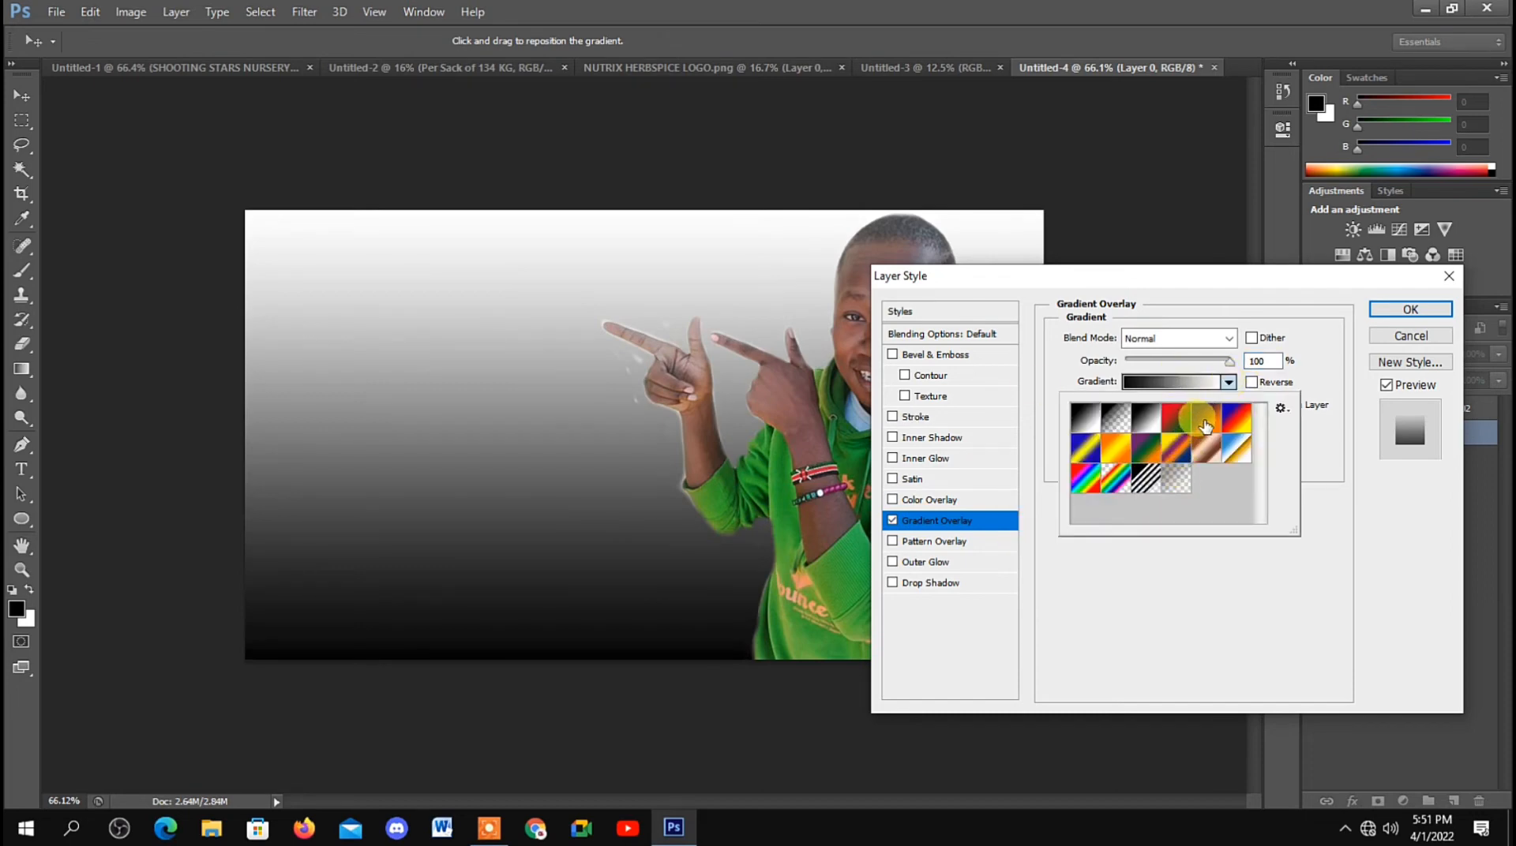
left_click(1205, 424)
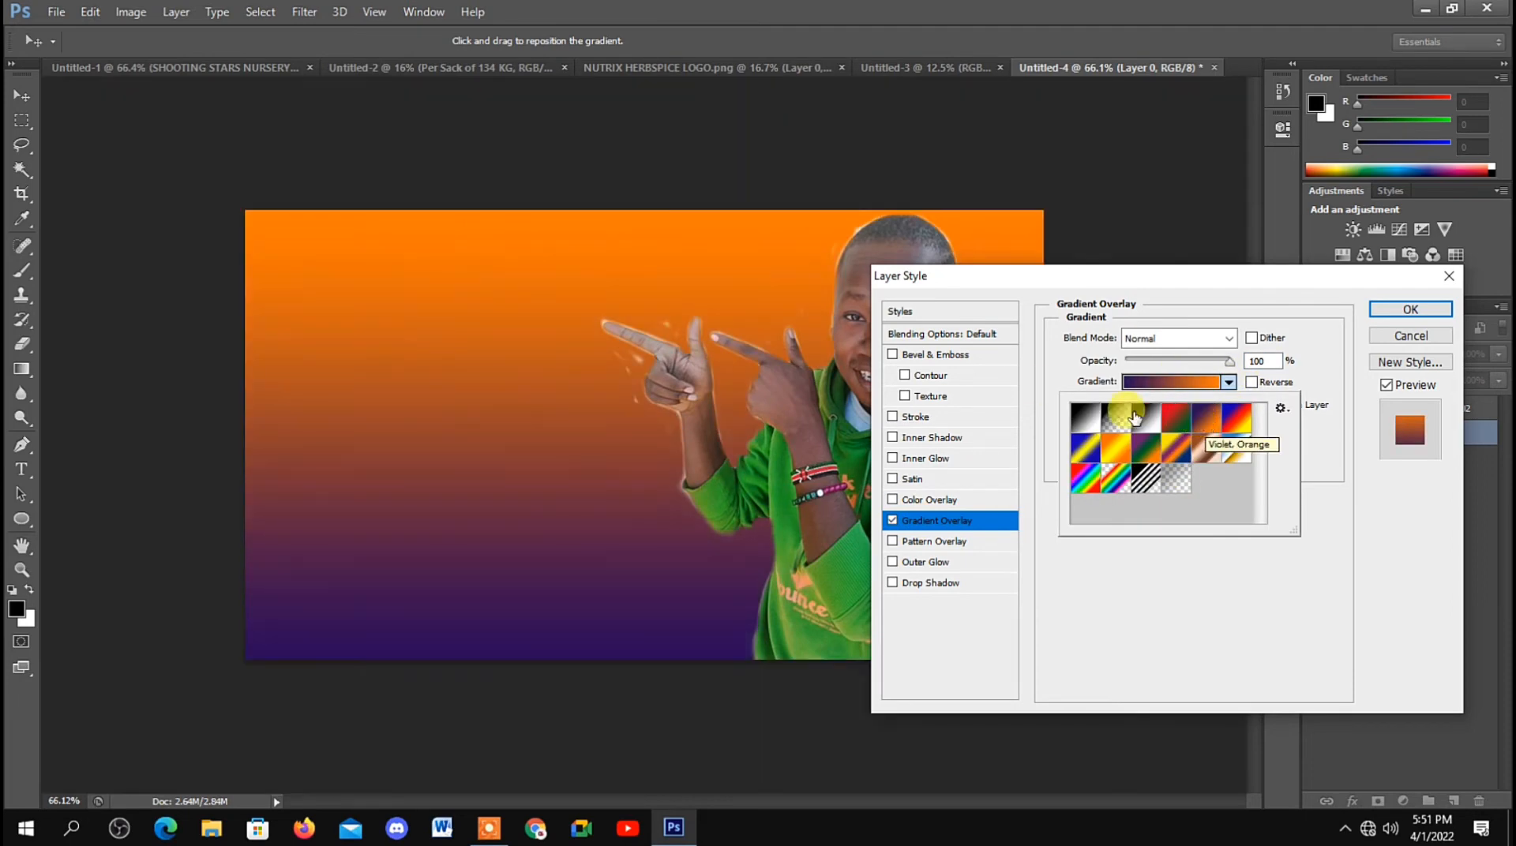
left_click(1068, 369)
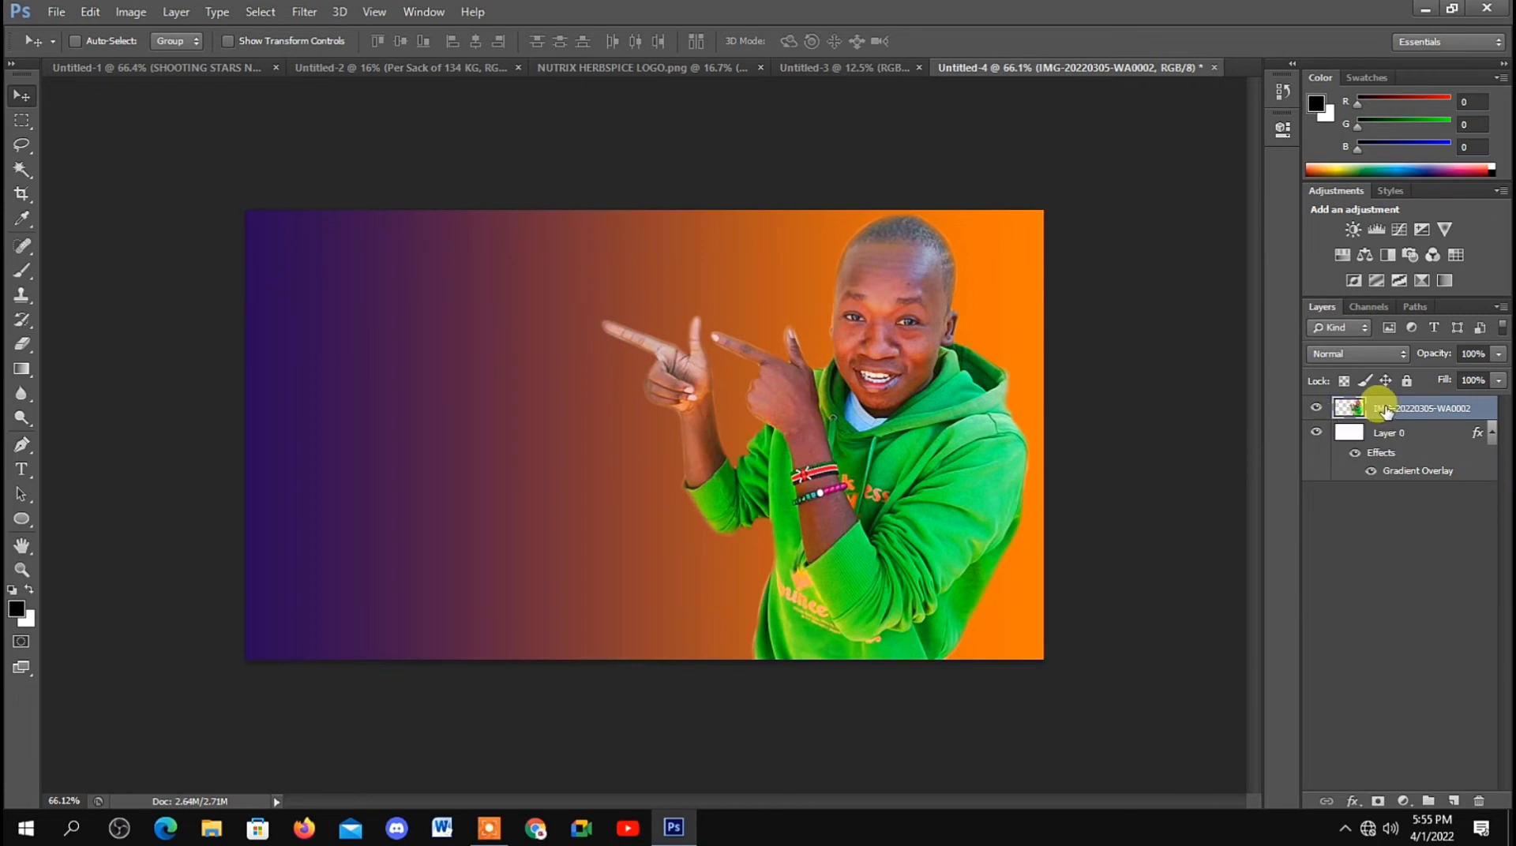
Step: Select the five finished thumbnail images on the desktop, from 1000 VIES IS HOW MUCH to MIDROLL ADS, and place them in the Photoshop document
left_click(1426, 12)
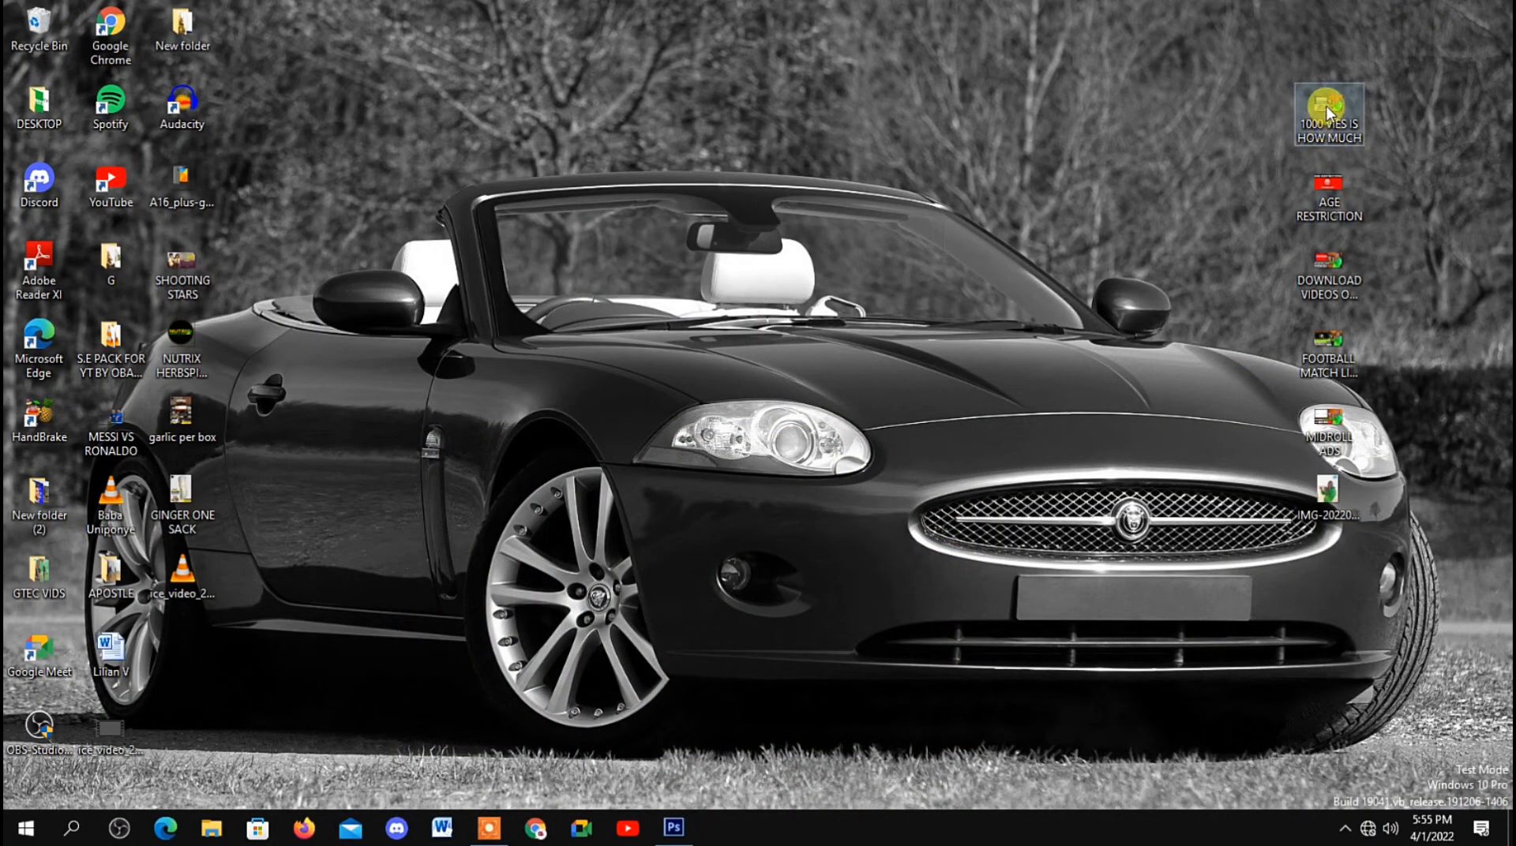
left_click_drag(1328, 105, 1237, 148)
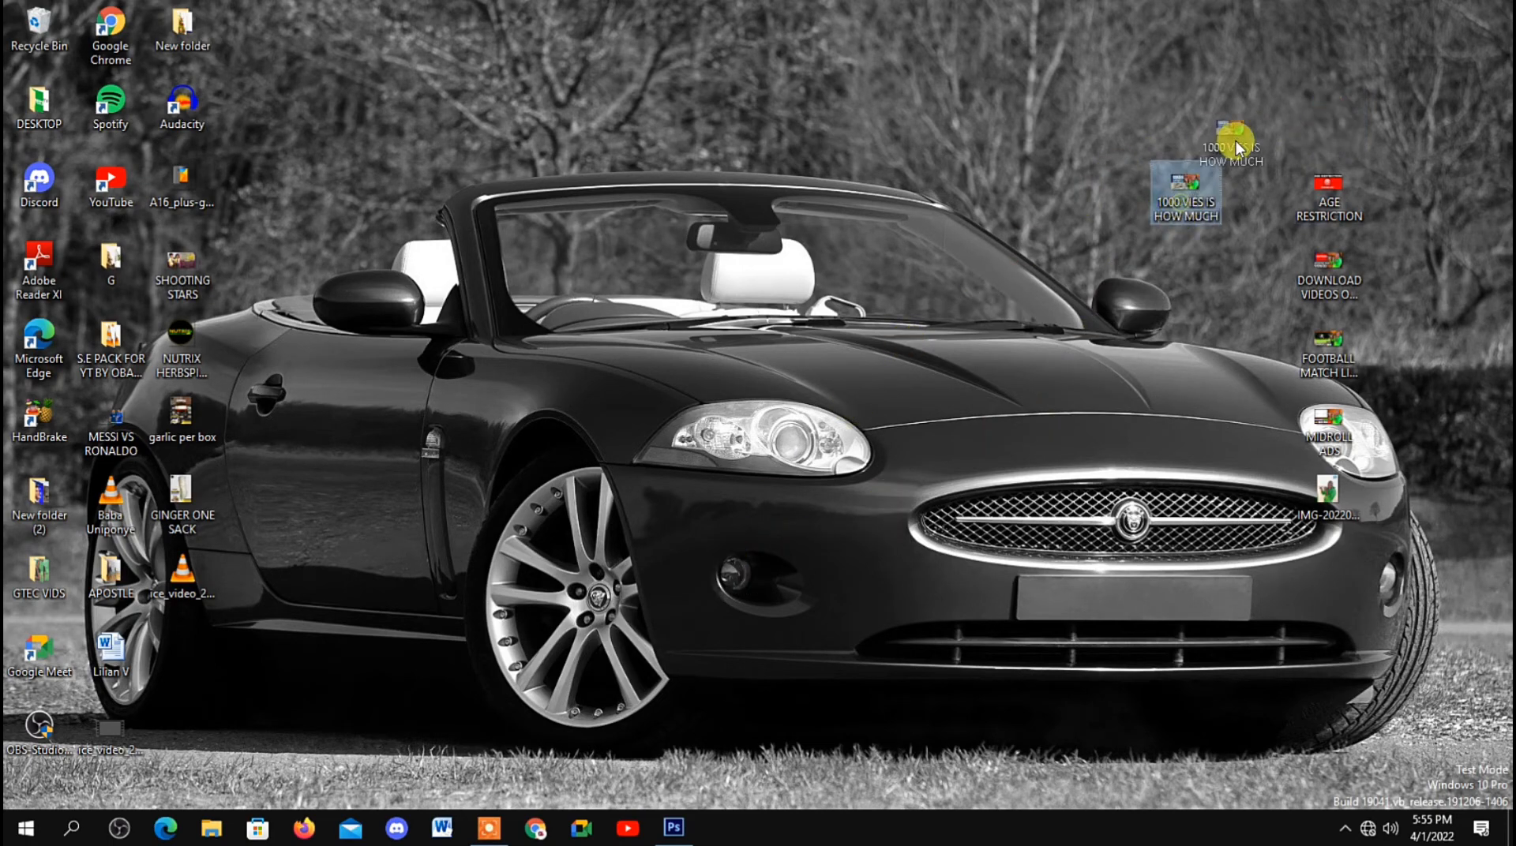
left_click_drag(1334, 99, 1328, 103)
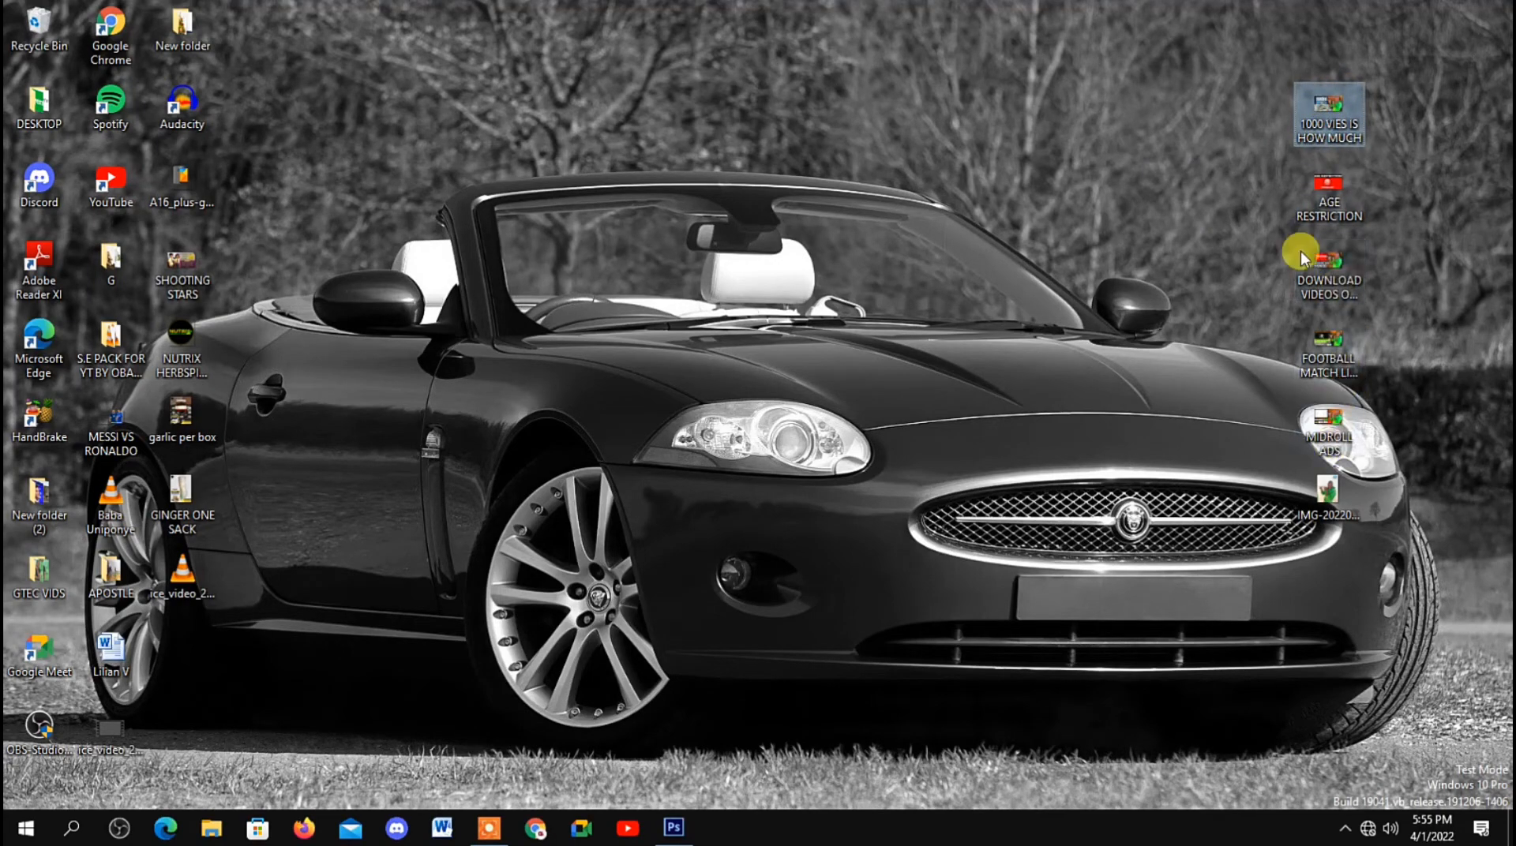
left_click_drag(1233, 59, 1378, 454)
left_click_drag(1333, 271, 502, 419)
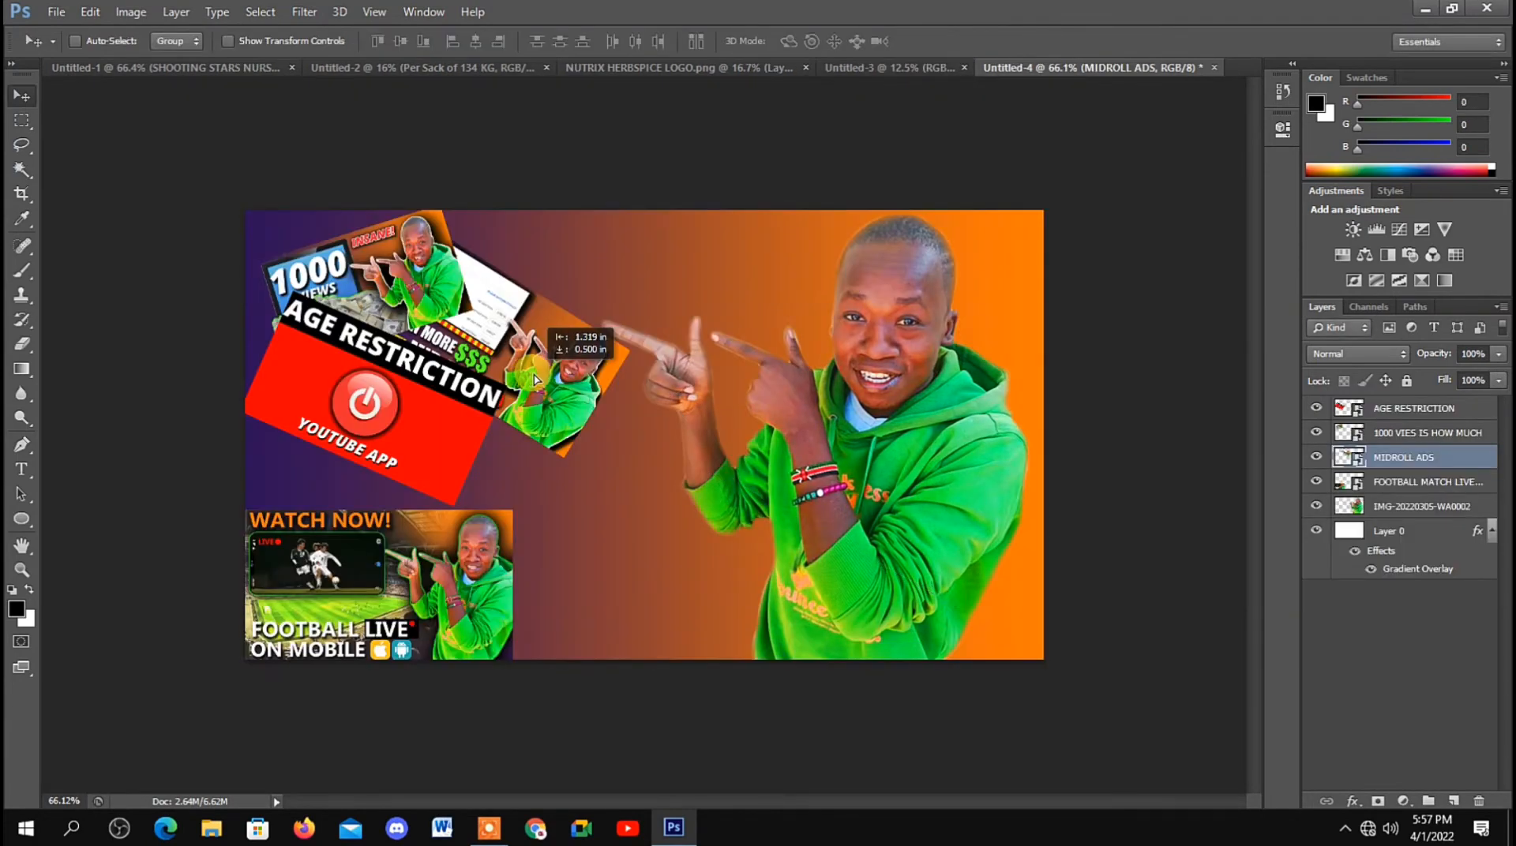
left_click_drag(534, 386, 556, 411)
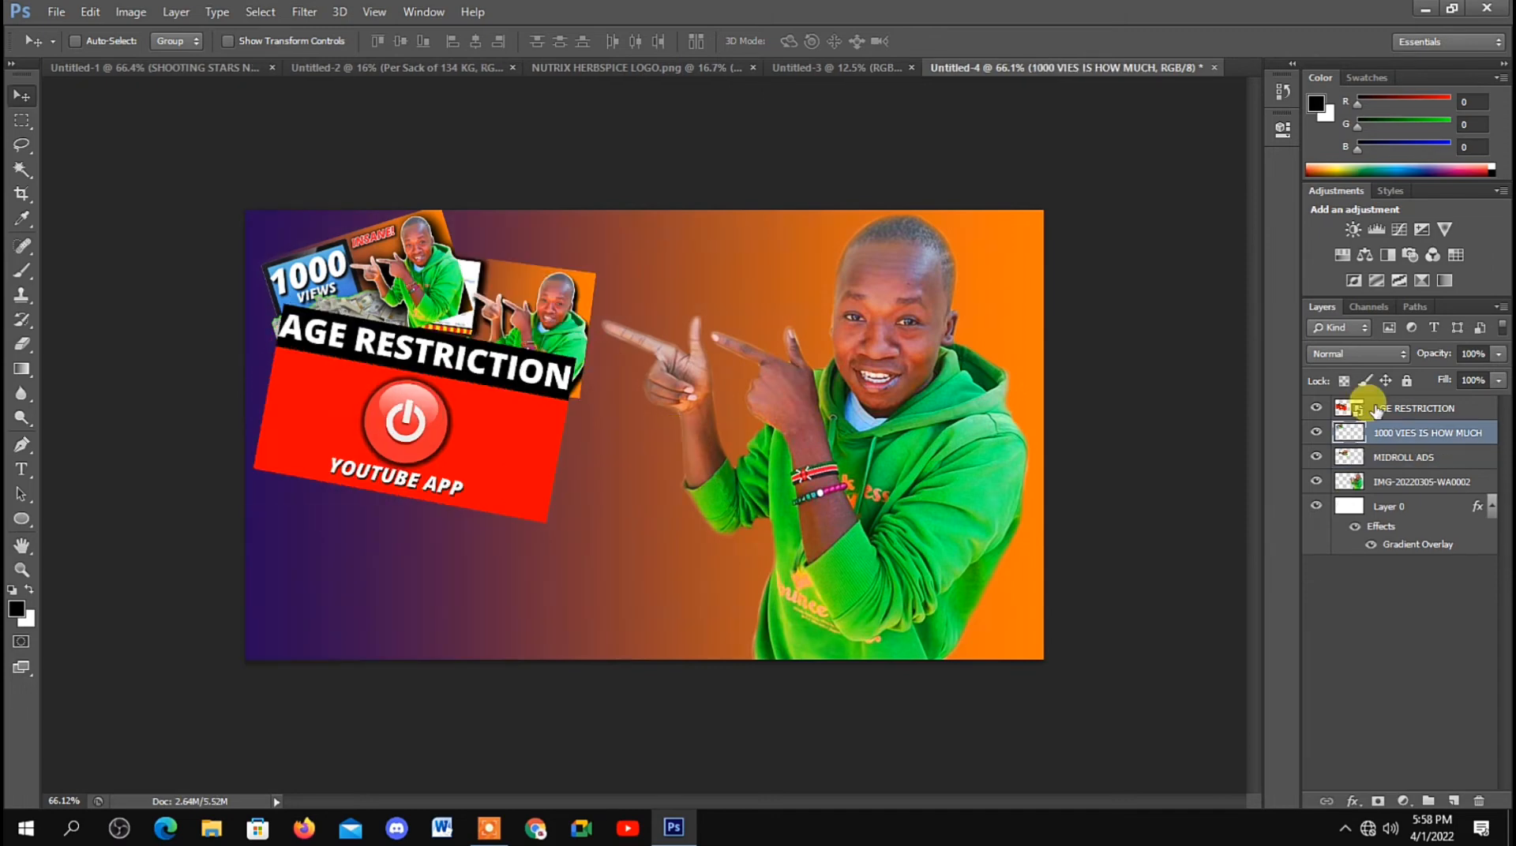
Step: Rasterize the AGE RESTRICTION layer
right_click(1377, 408)
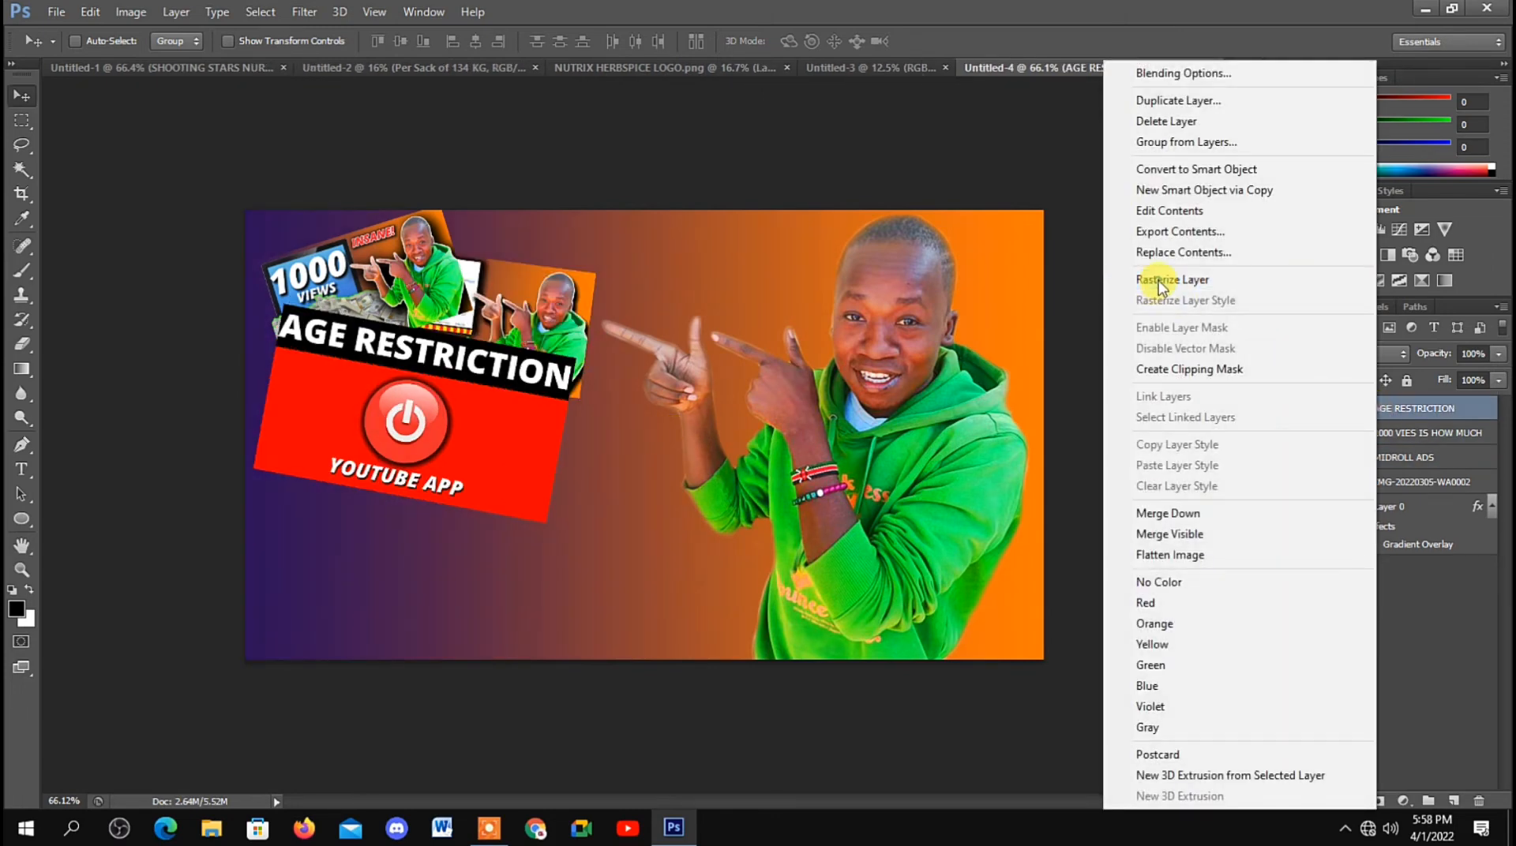
left_click(1158, 279)
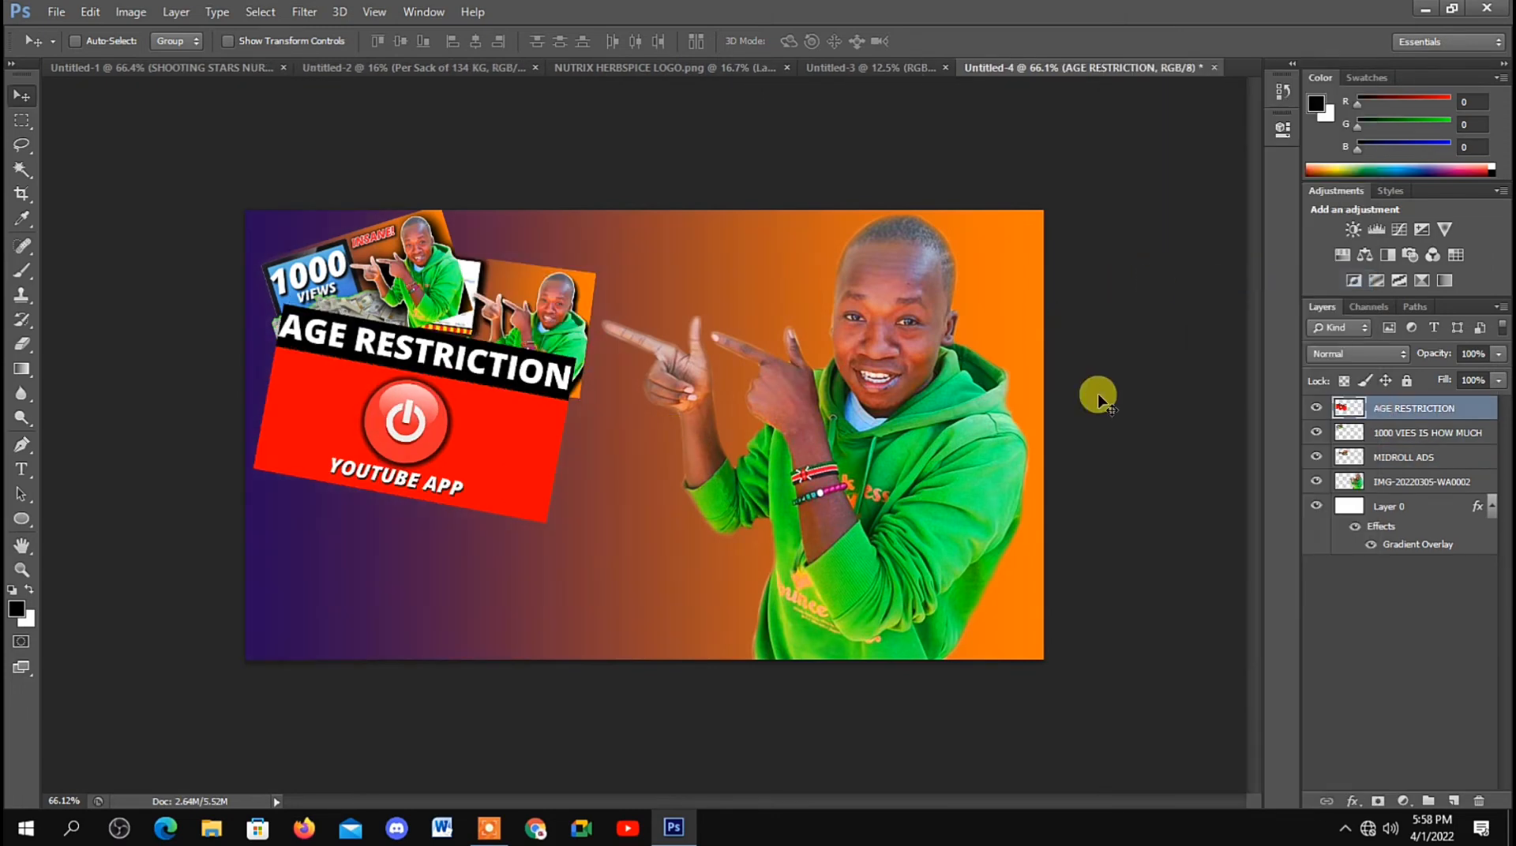
Step: Merge the AGE RESTRICTION, 1000 VIES IS HOW MUCH and MIDROLL ADS layers into one layer
left_click(1375, 464)
left_click(1377, 412, "shift")
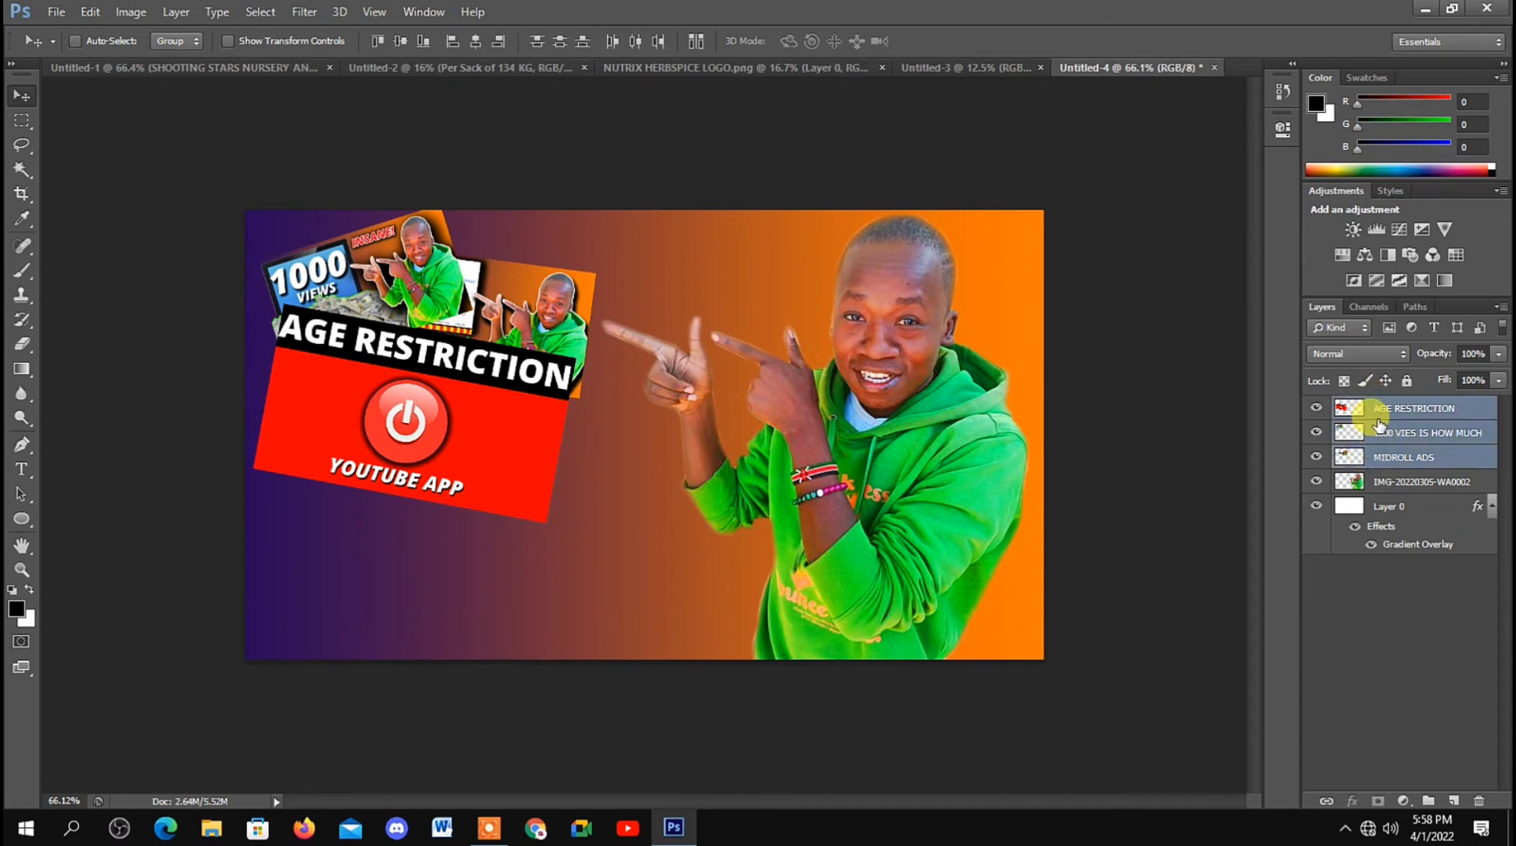
right_click(1384, 418)
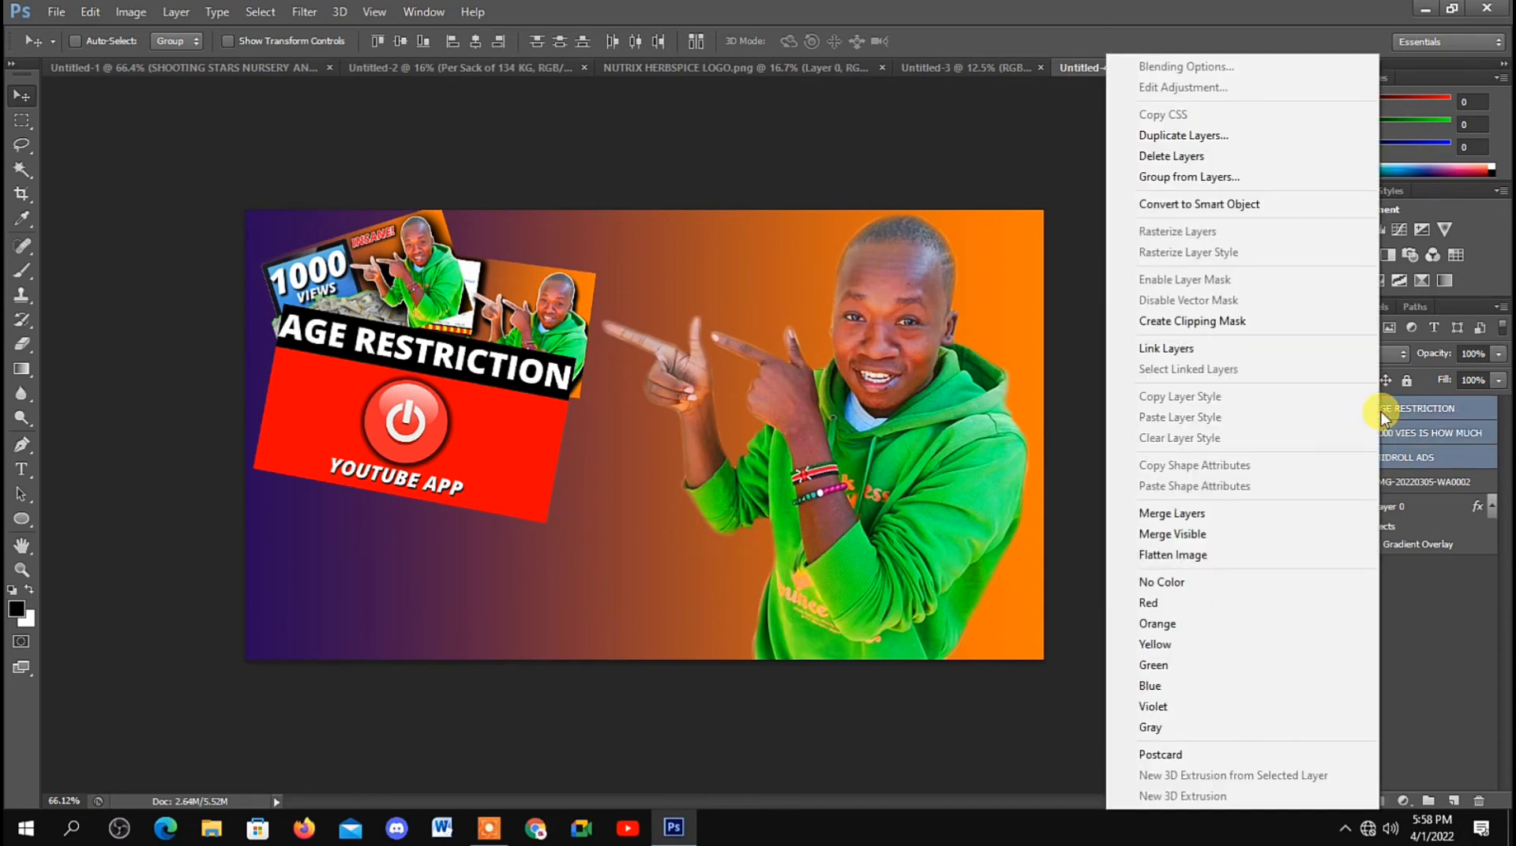
left_click(1185, 512)
Step: Add a Drop Shadow to the merged AGE RESTRICTION layer and raise the shadow's opacity
right_click(1376, 412)
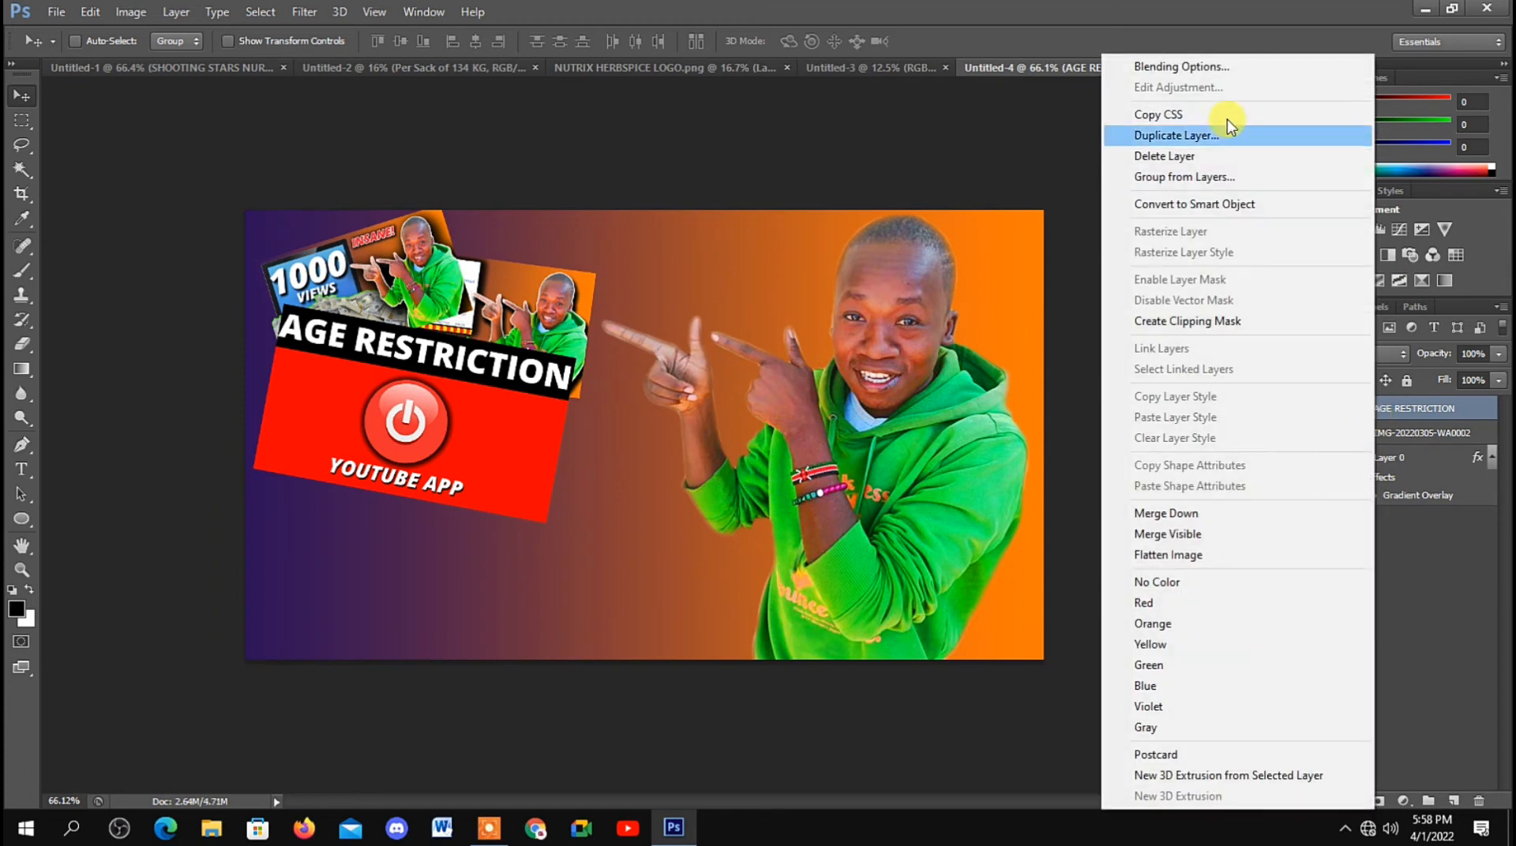
left_click(1162, 68)
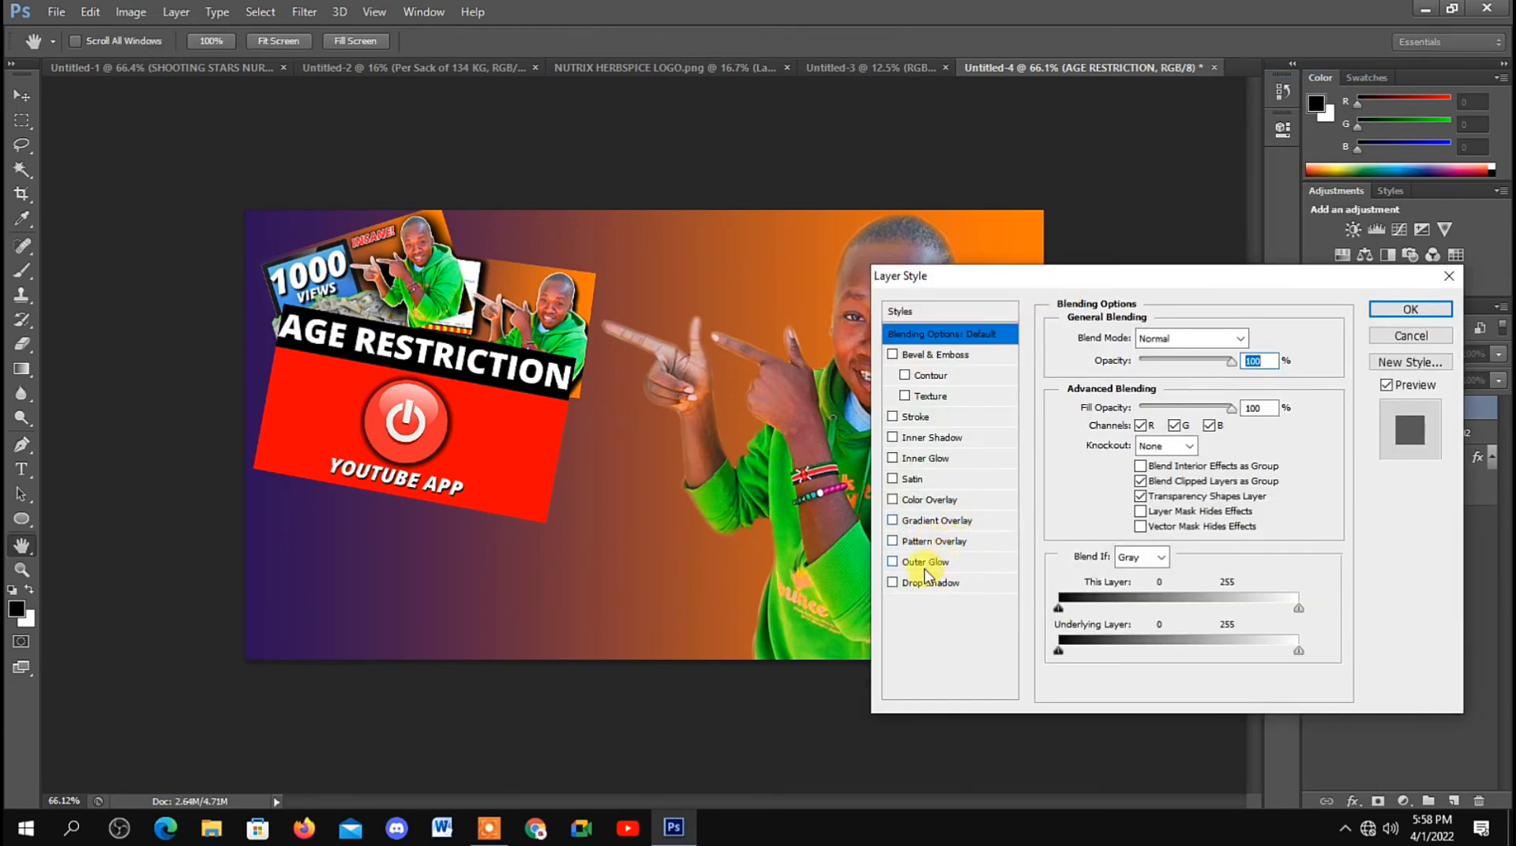
left_click(932, 584)
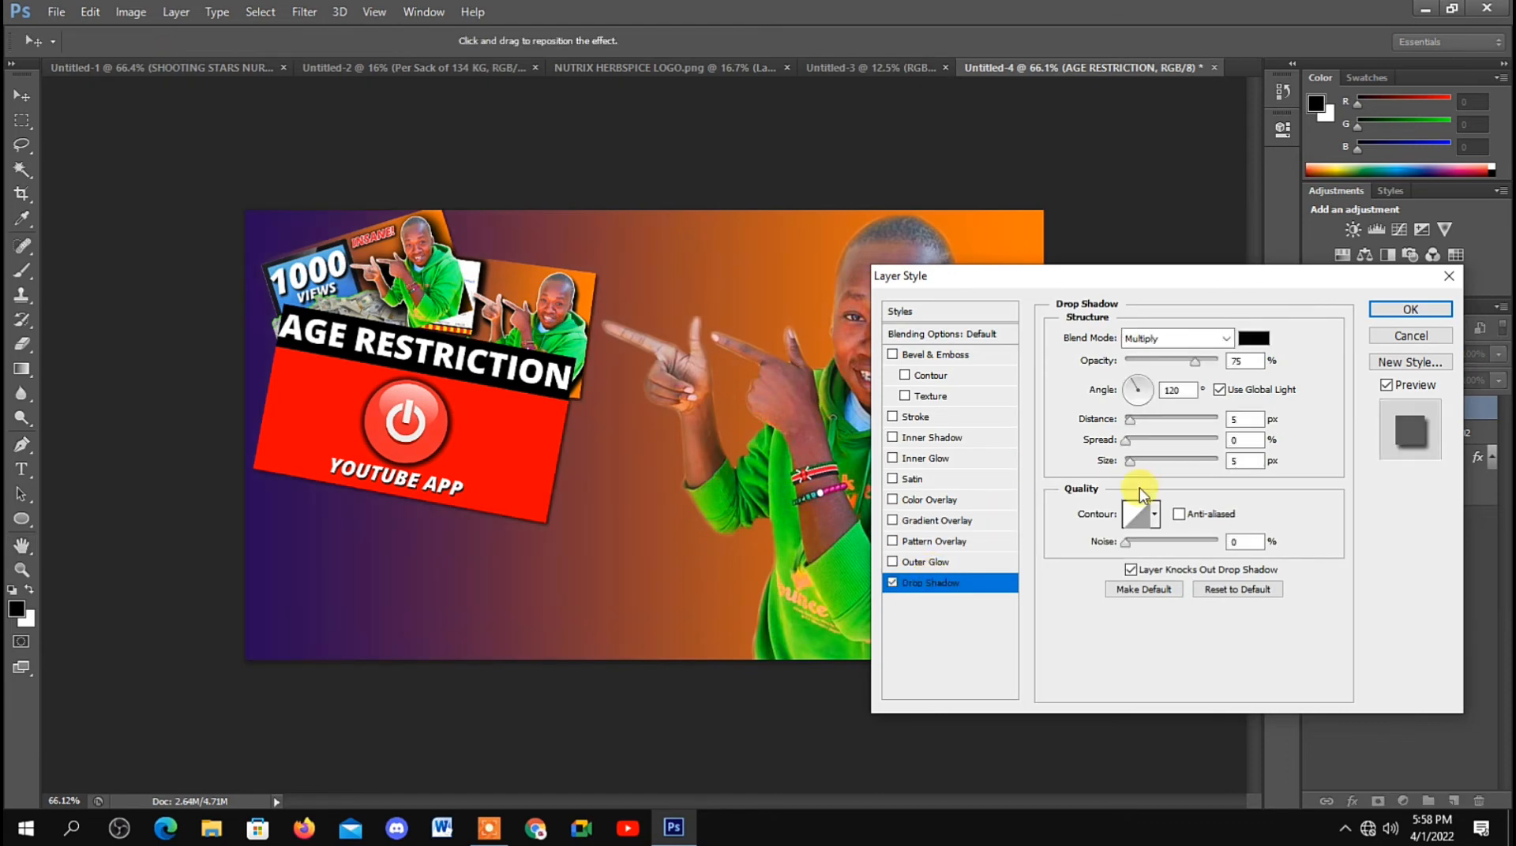
left_click_drag(1196, 361, 1218, 361)
Step: Add a 6 px white outside Stroke to the thumbnail collage and shift it slightly down and to the left
left_click(916, 417)
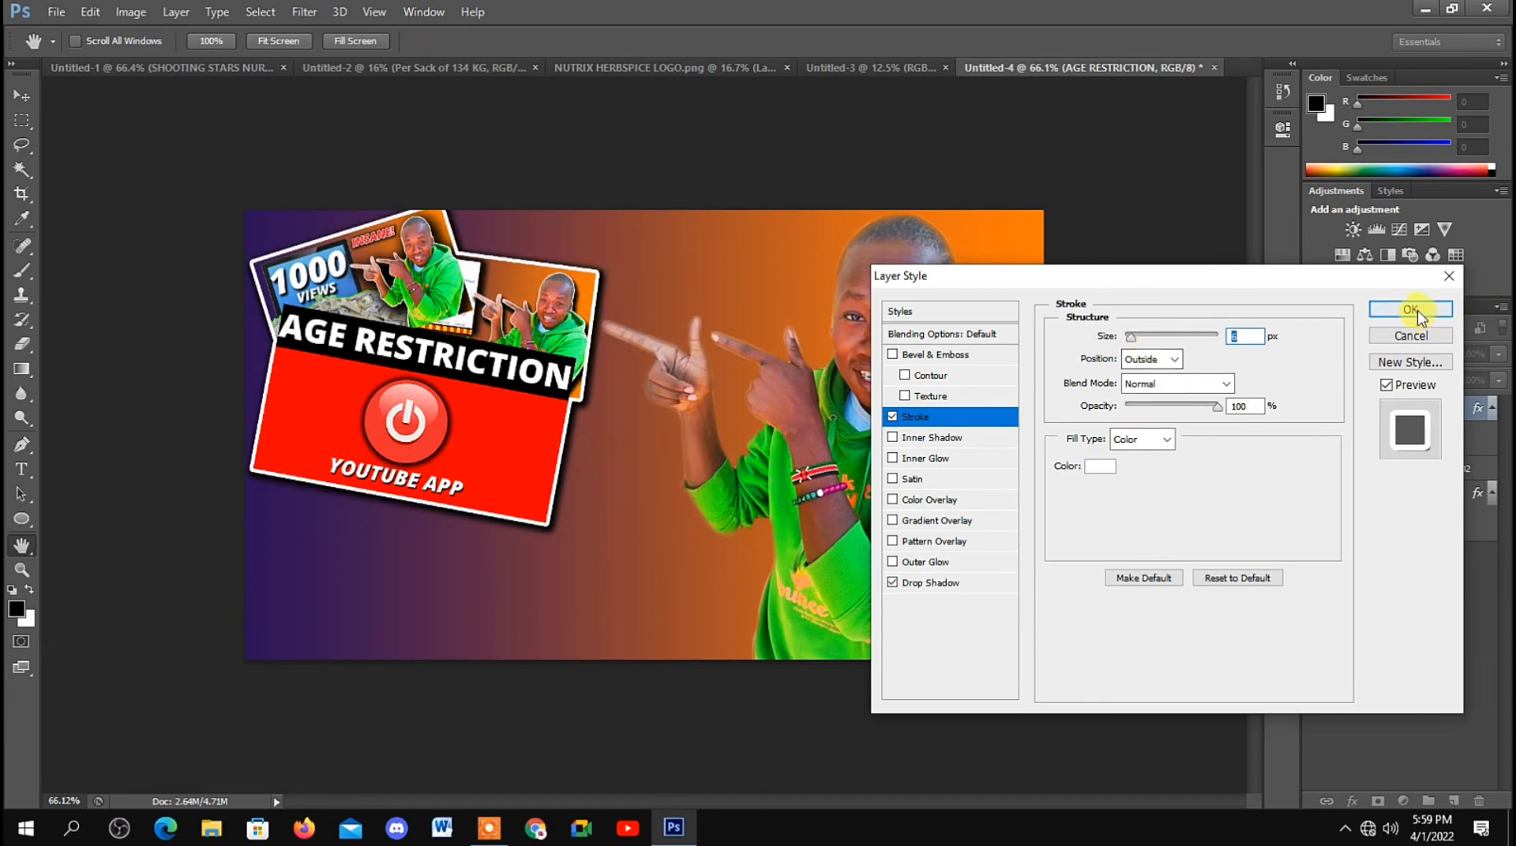
left_click(1410, 310)
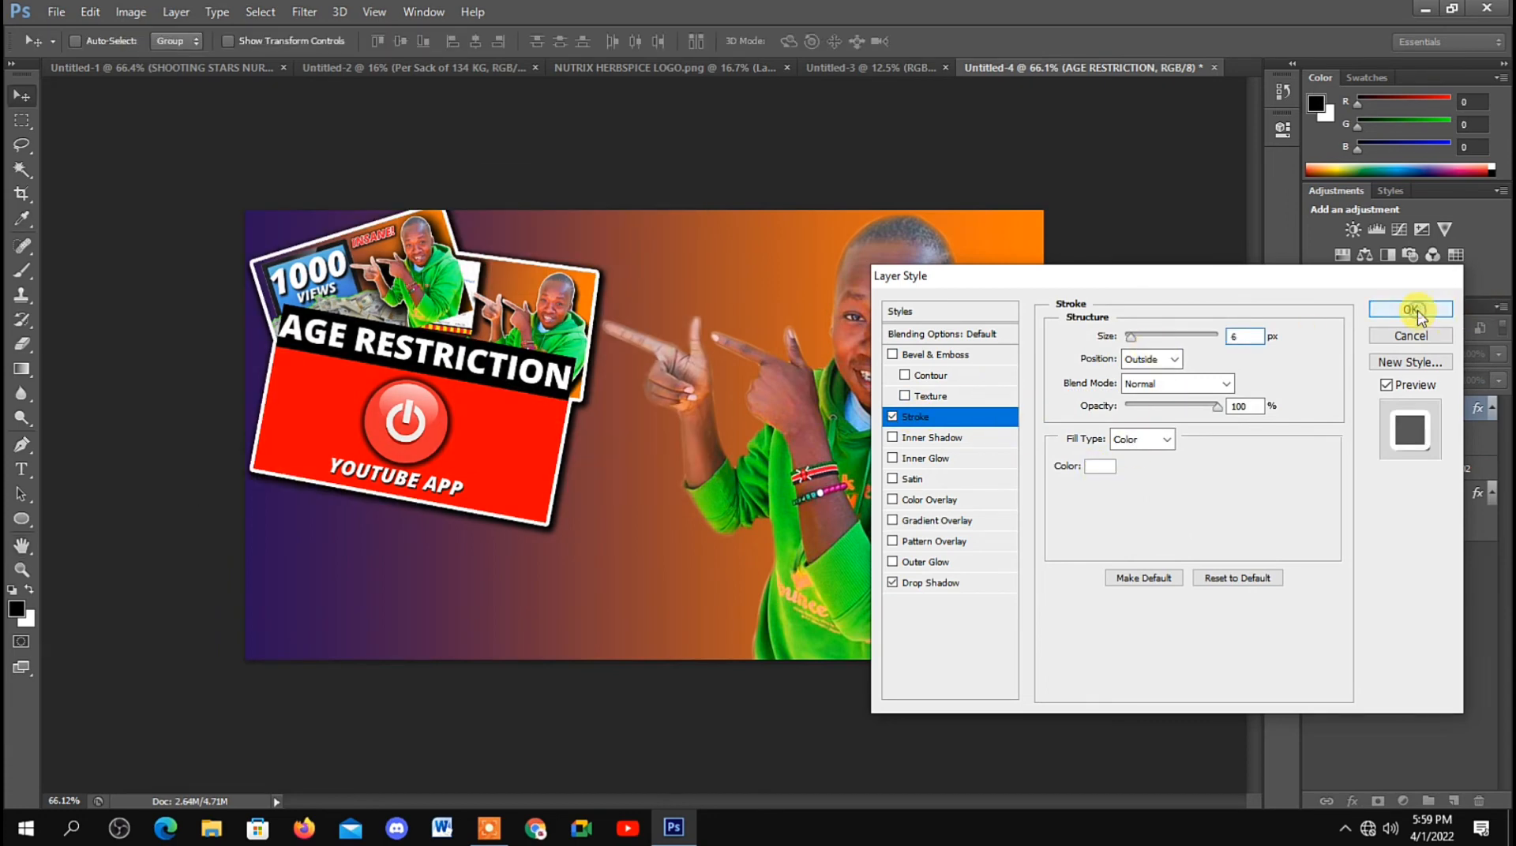
left_click_drag(512, 406, 509, 412)
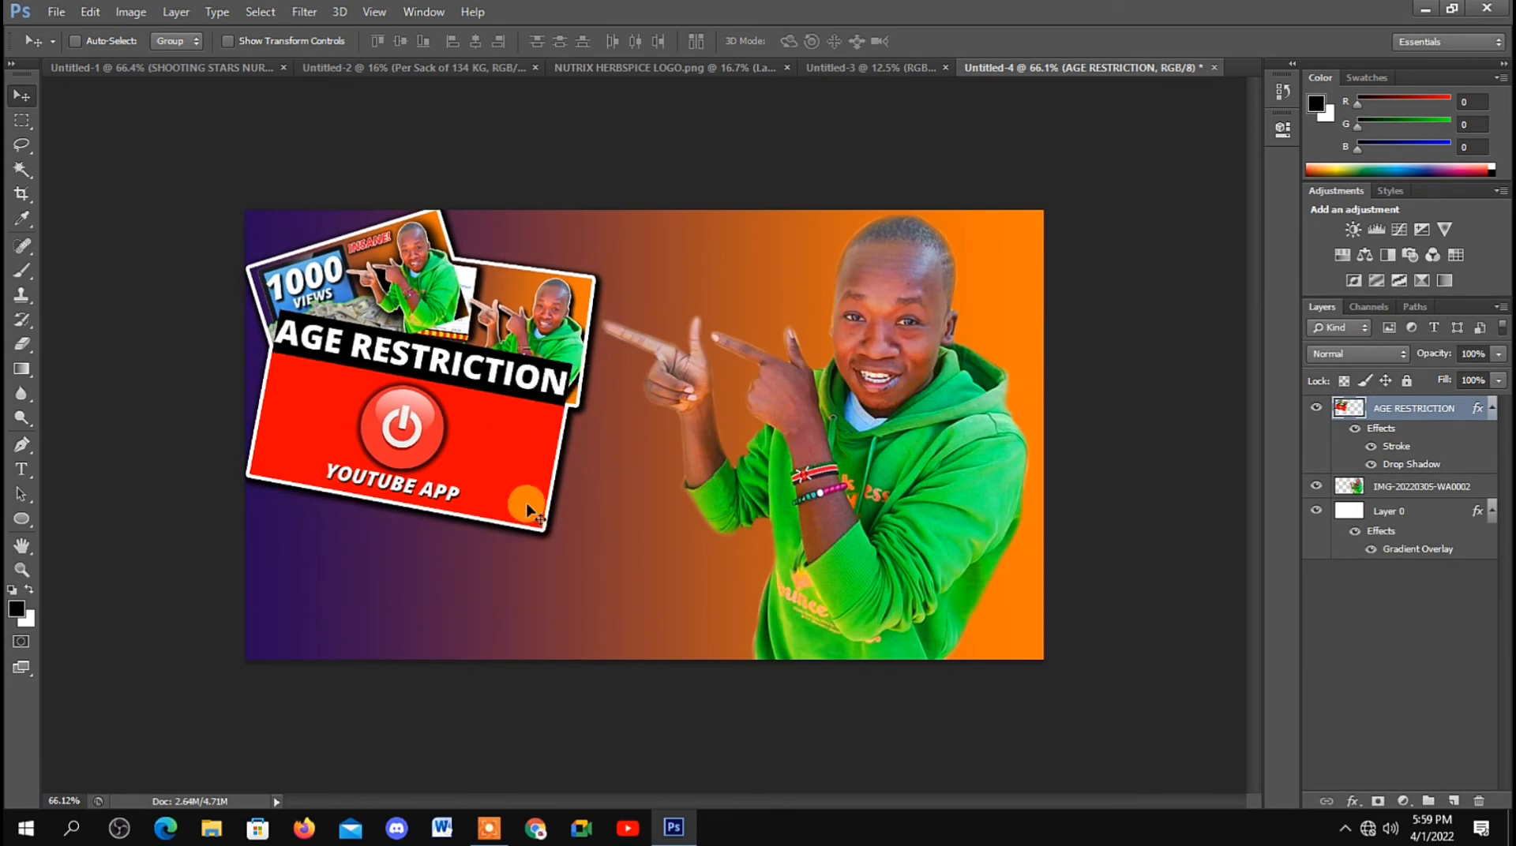
Step: Add the title THUMBNAIL below the collage with a white Color Overlay and a Drop Shadow
left_click(22, 469)
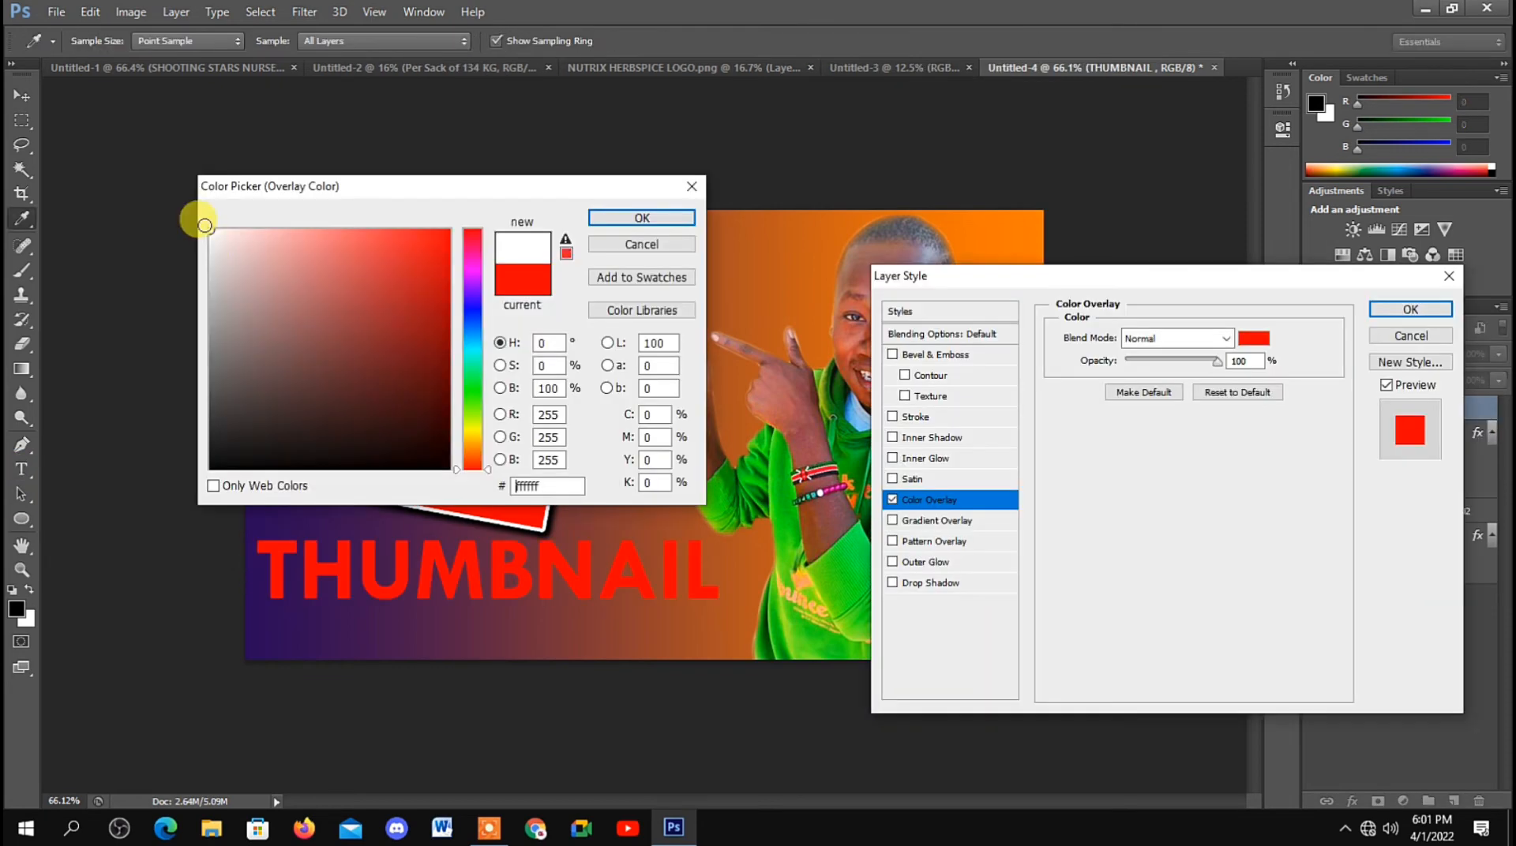
left_click(210, 231)
left_click(617, 220)
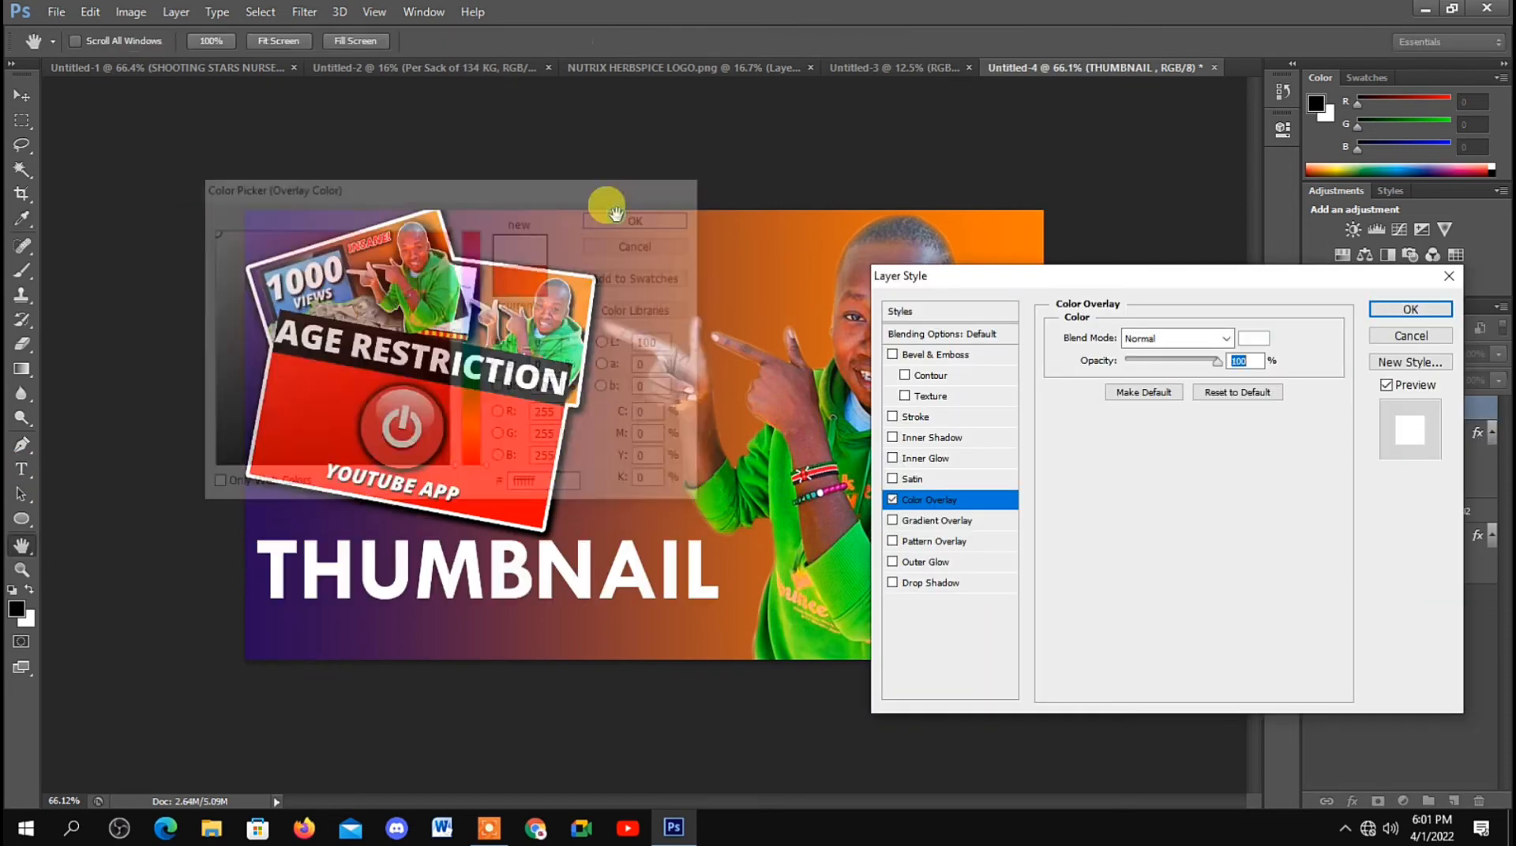
left_click(928, 585)
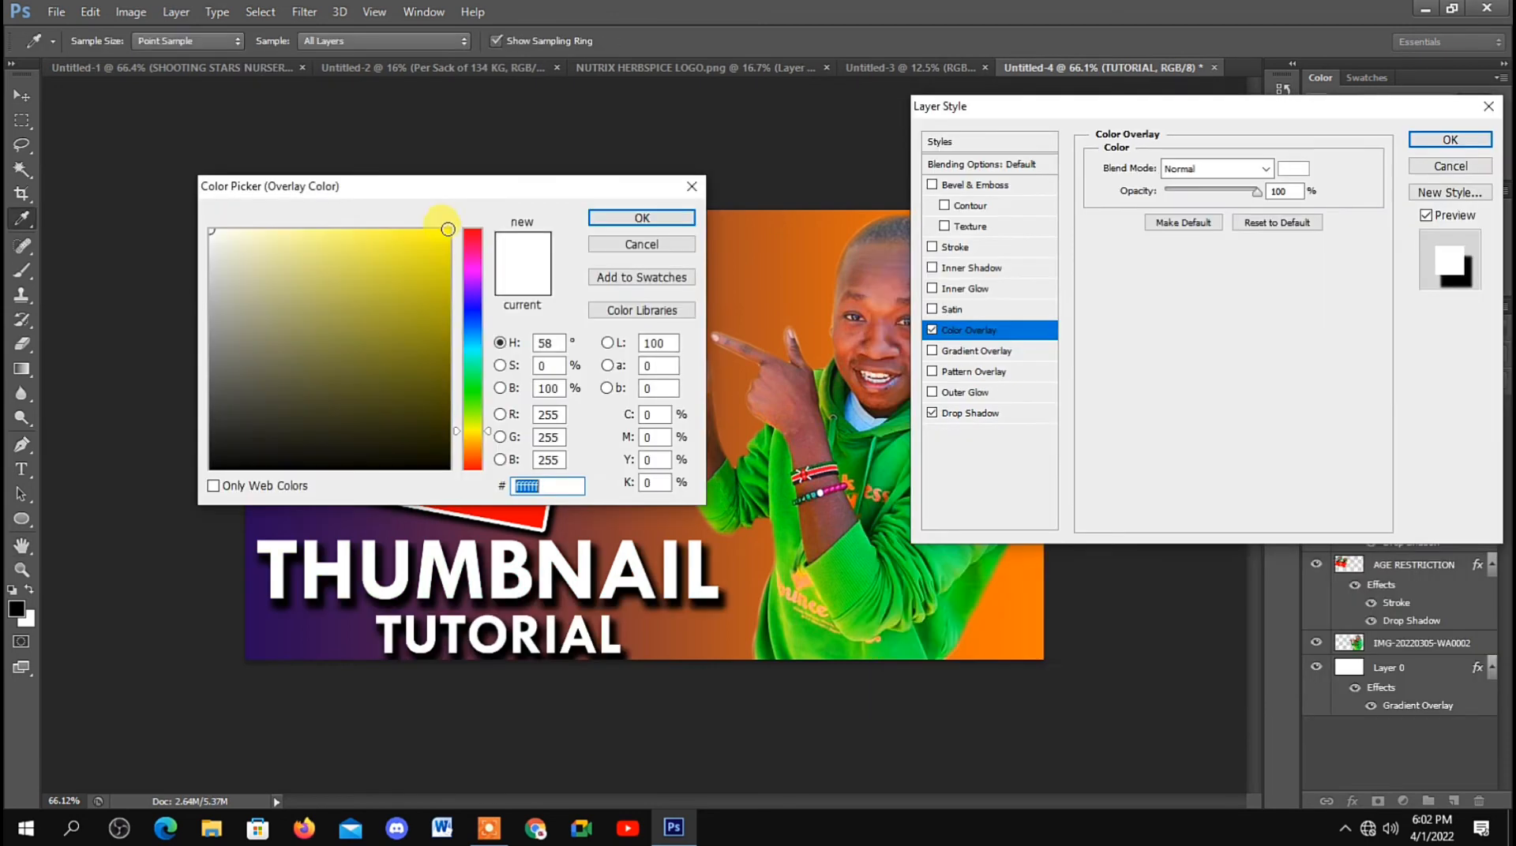
Step: Set the Color Overlay of the TUTORIAL text to yellow #fff601
left_click(445, 229)
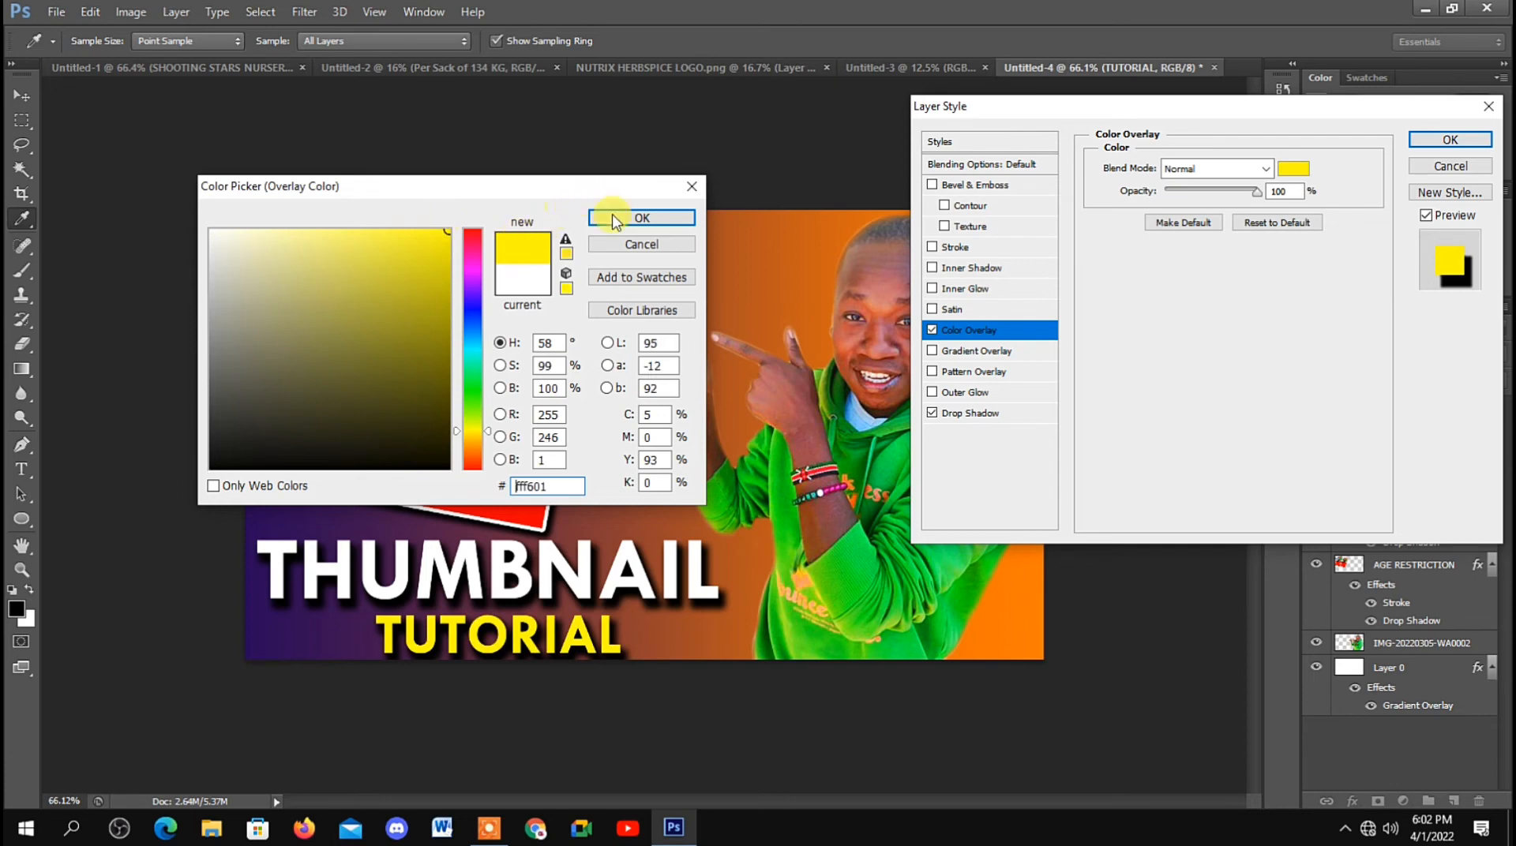
left_click(641, 218)
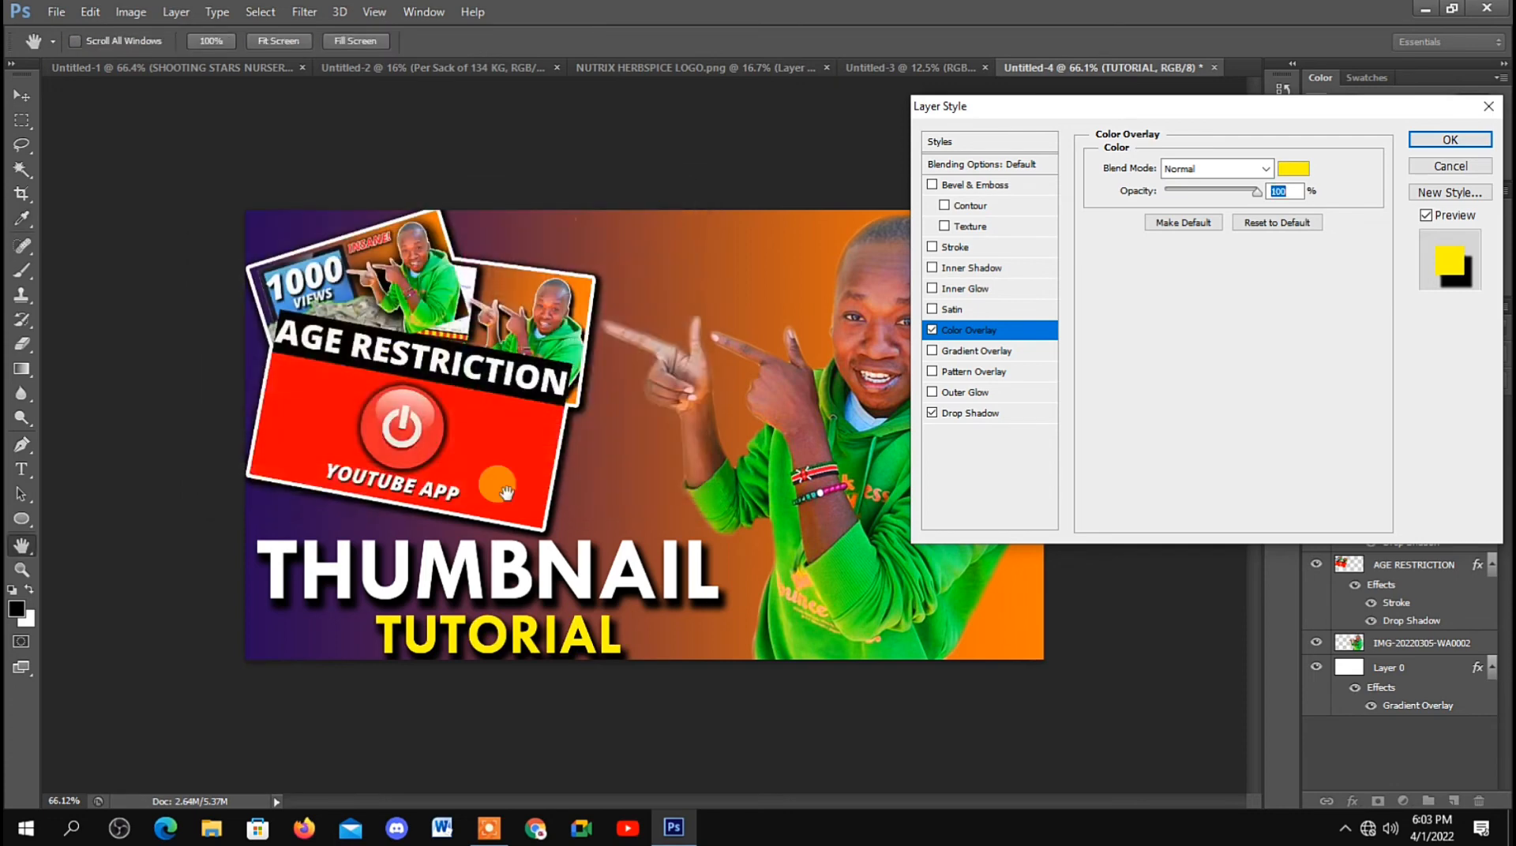
left_click(1443, 146)
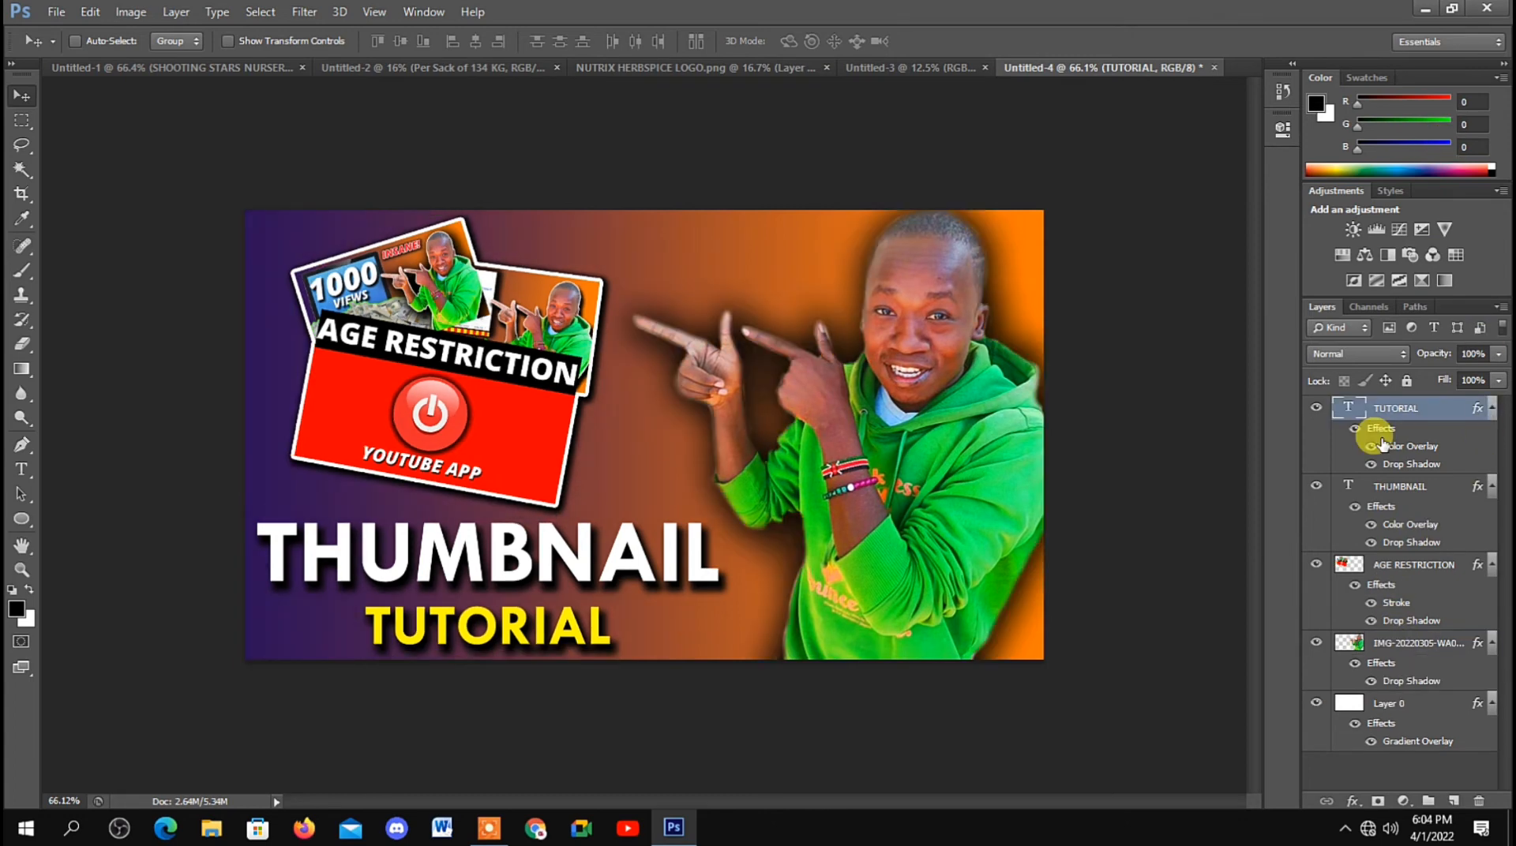
Step: Nudge the TUTORIAL text slightly left and up beneath the THUMBNAIL title
key("Left")
key("Left")
key("Left")
key("Left")
key("Left")
key("Left")
key("Left")
key("Up")
key("Up")
key("Up")
key("Up")
key("Up")
key("Up")
key("Up")
key("Up")
key("Up")
key("Up")
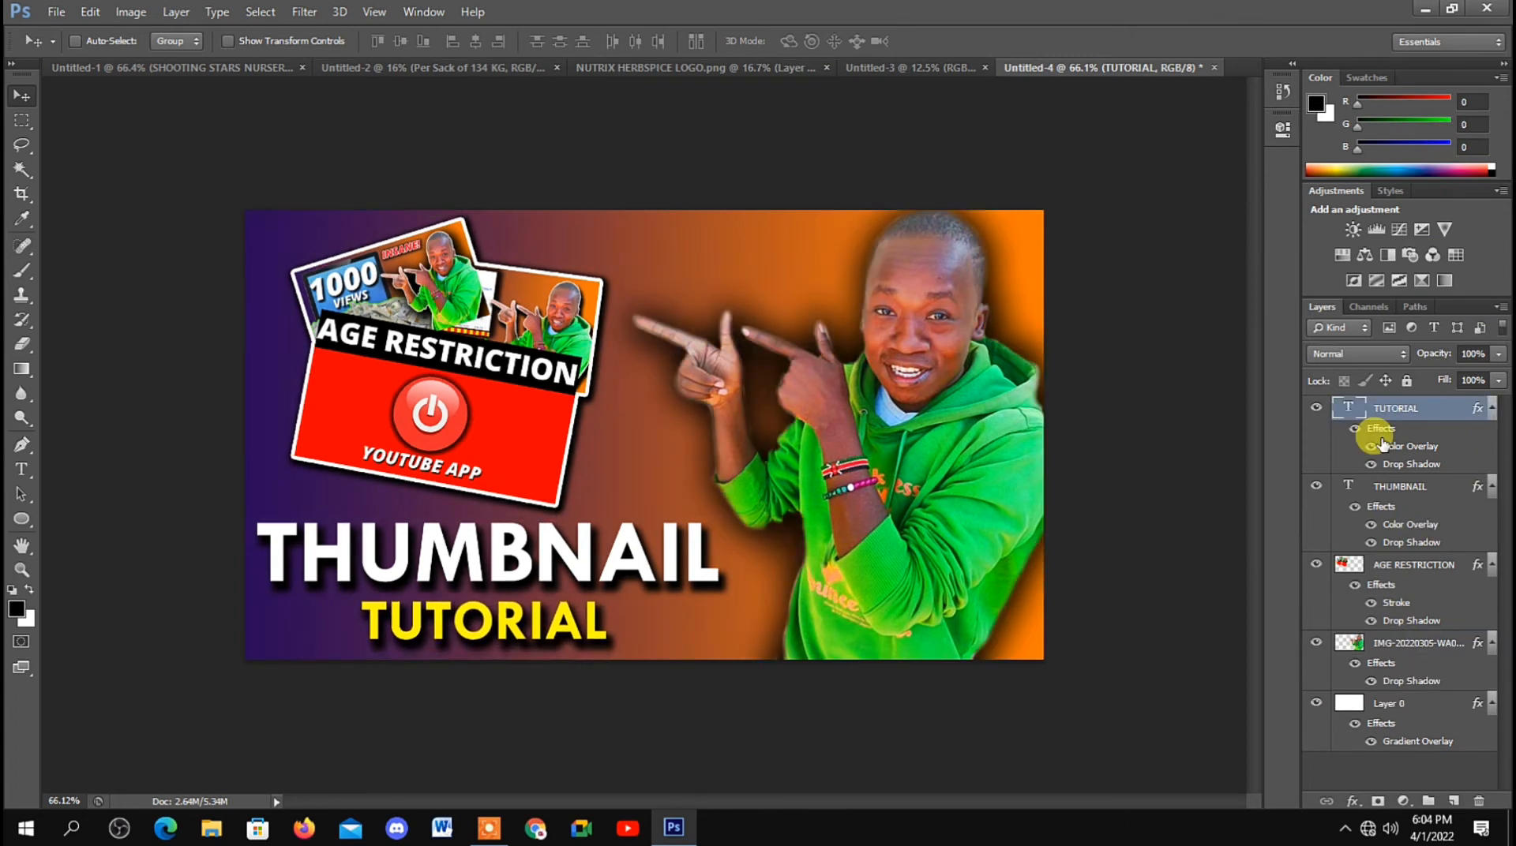
key("Left")
key("Left")
key("Left")
key("Left")
key("Left")
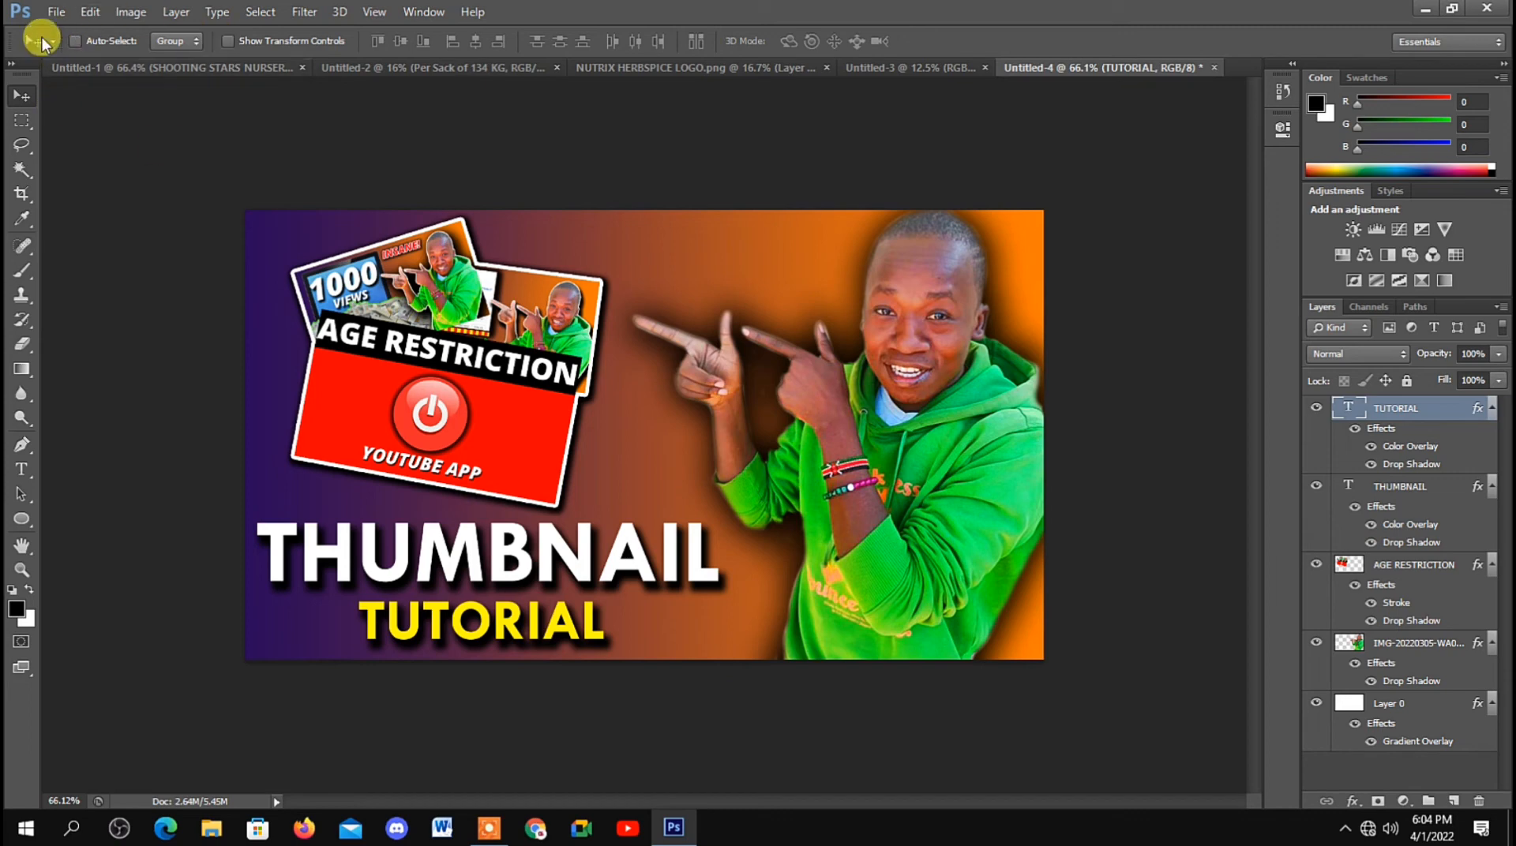
Step: Save a JPEG copy of the design to the Desktop as THUMBNAIL TUTORIAL, with quality 12 (Maximum) and the Baseline ("Standard") format
left_click(55, 11)
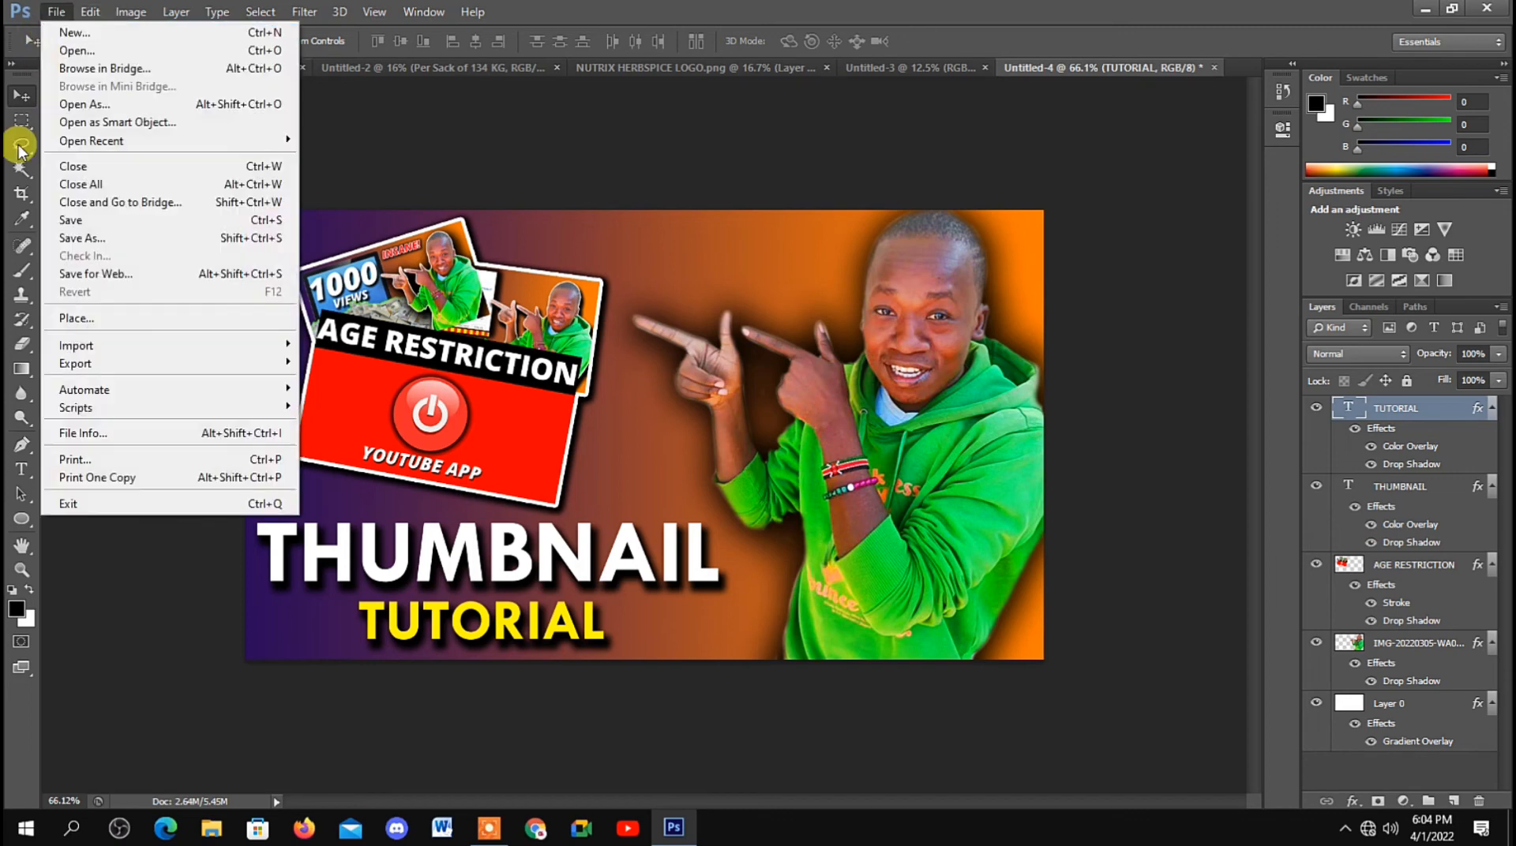
left_click(83, 237)
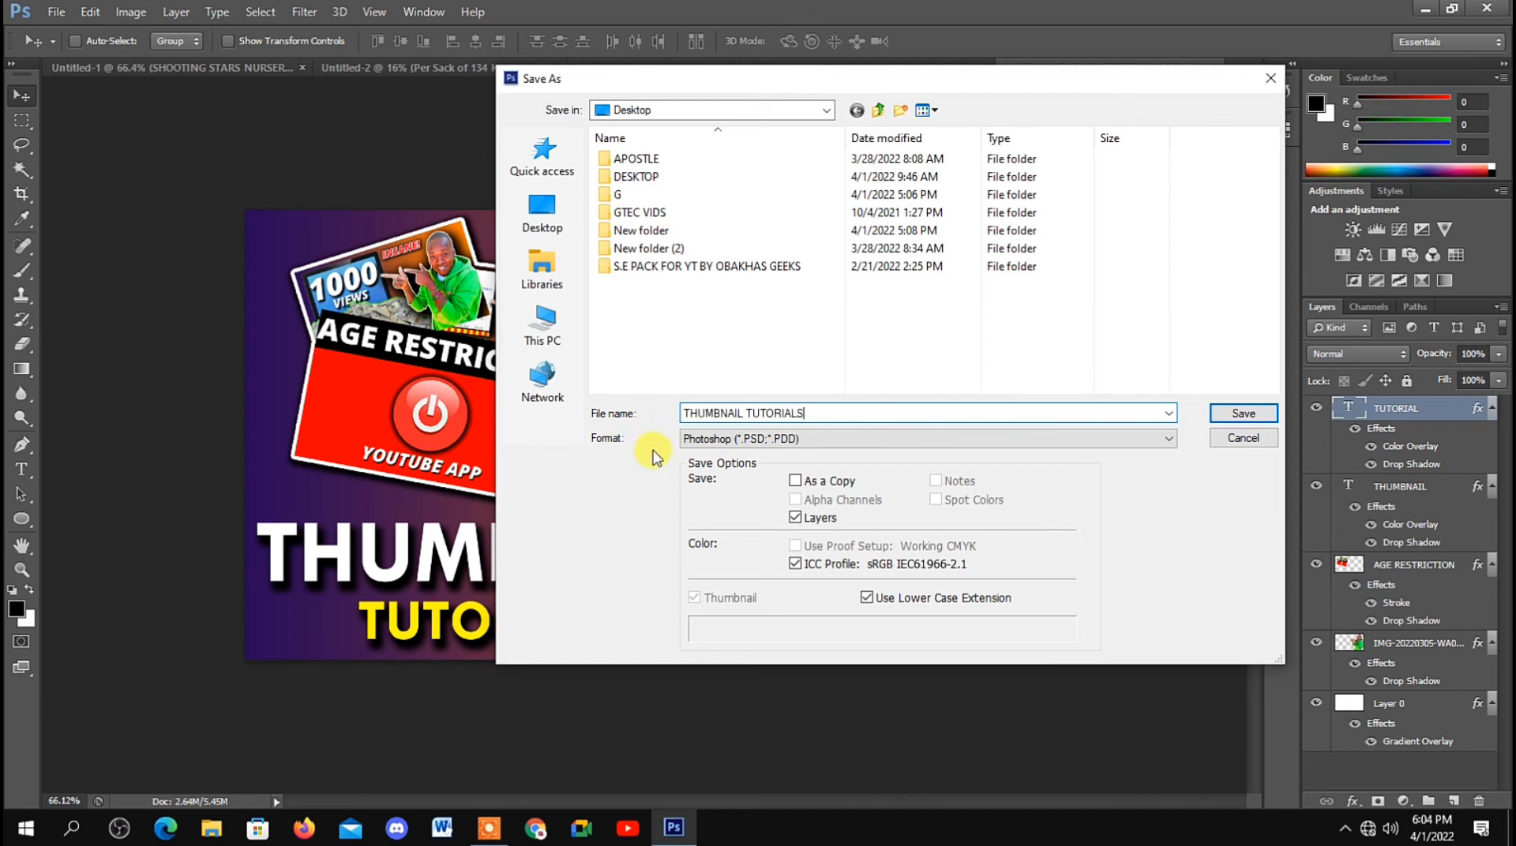
left_click(813, 441)
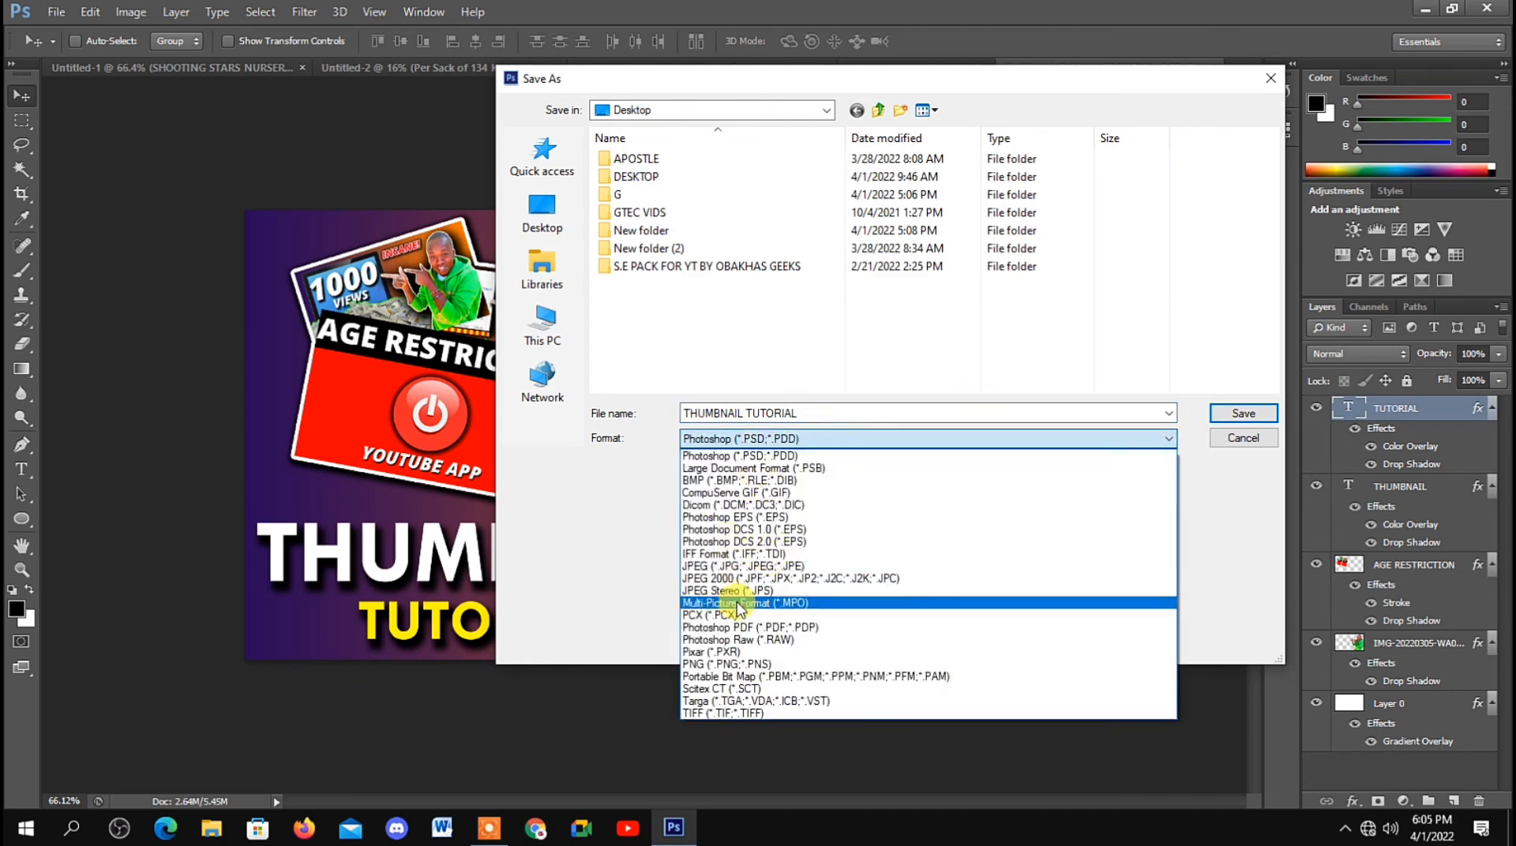
left_click(745, 566)
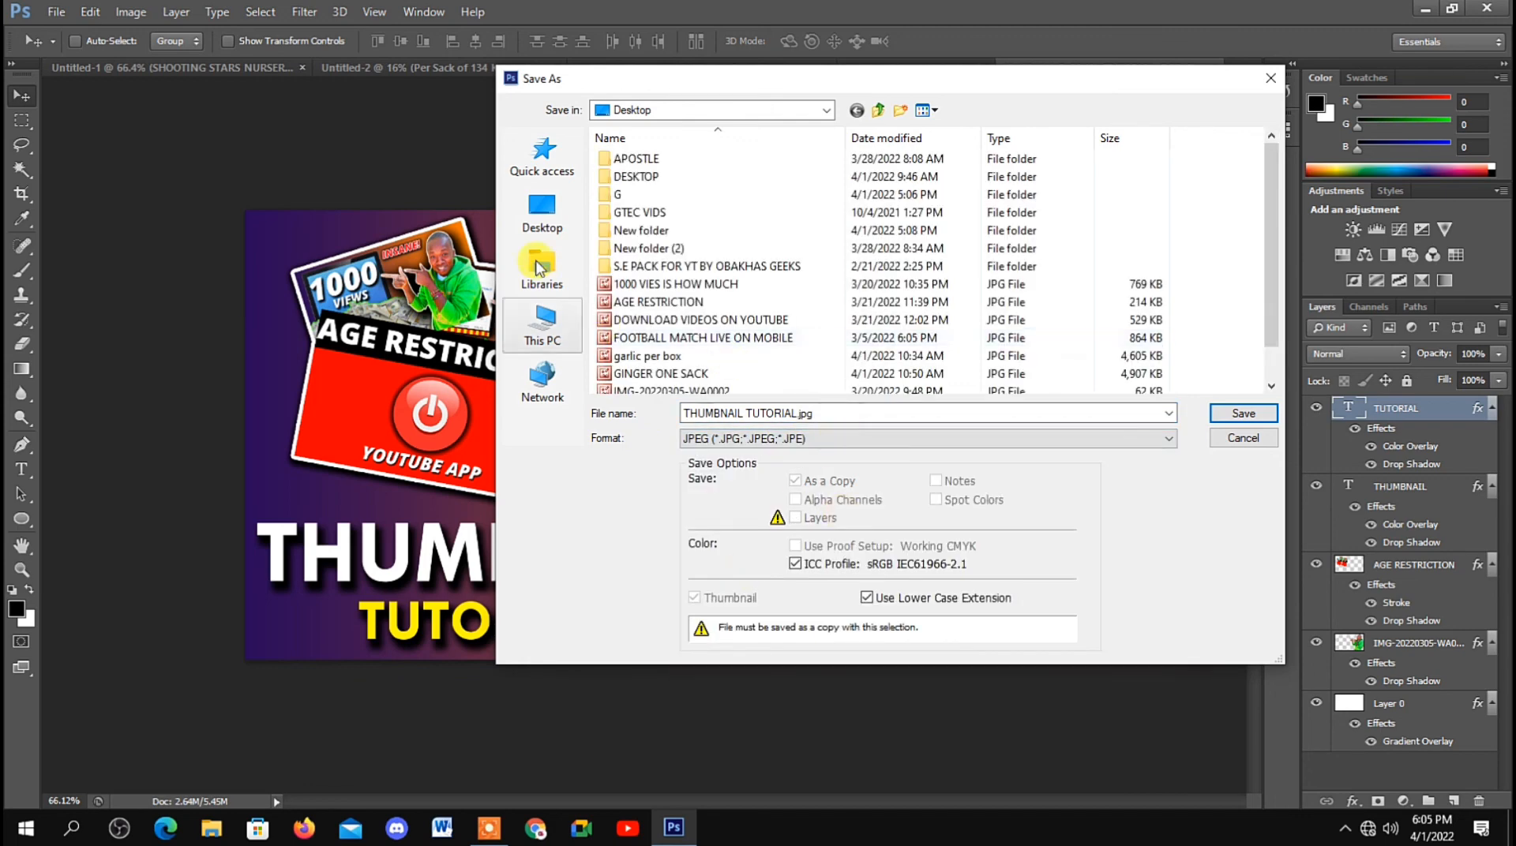
left_click(542, 221)
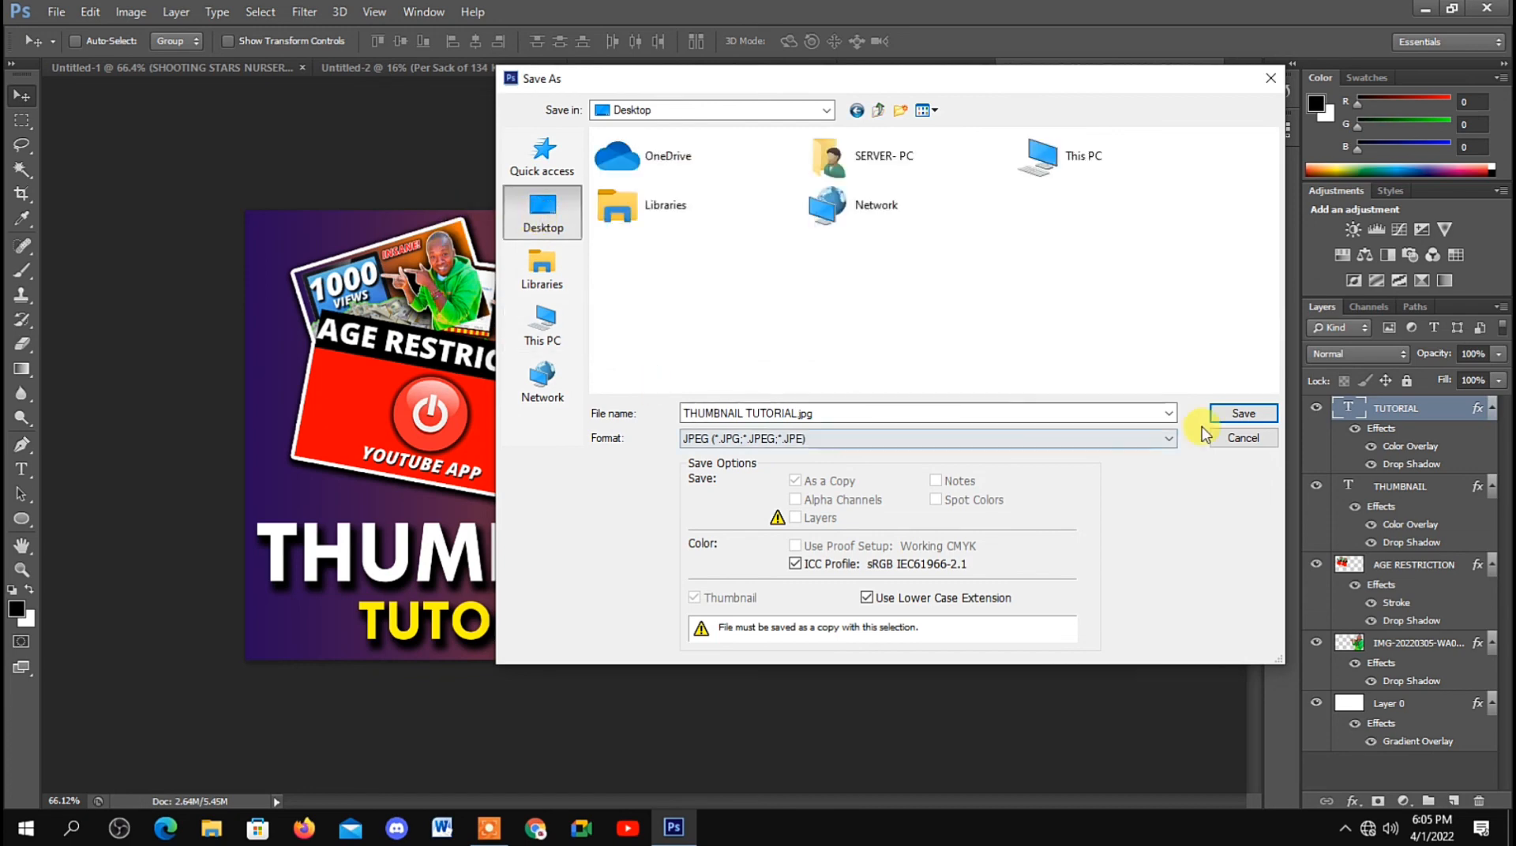
left_click(1228, 412)
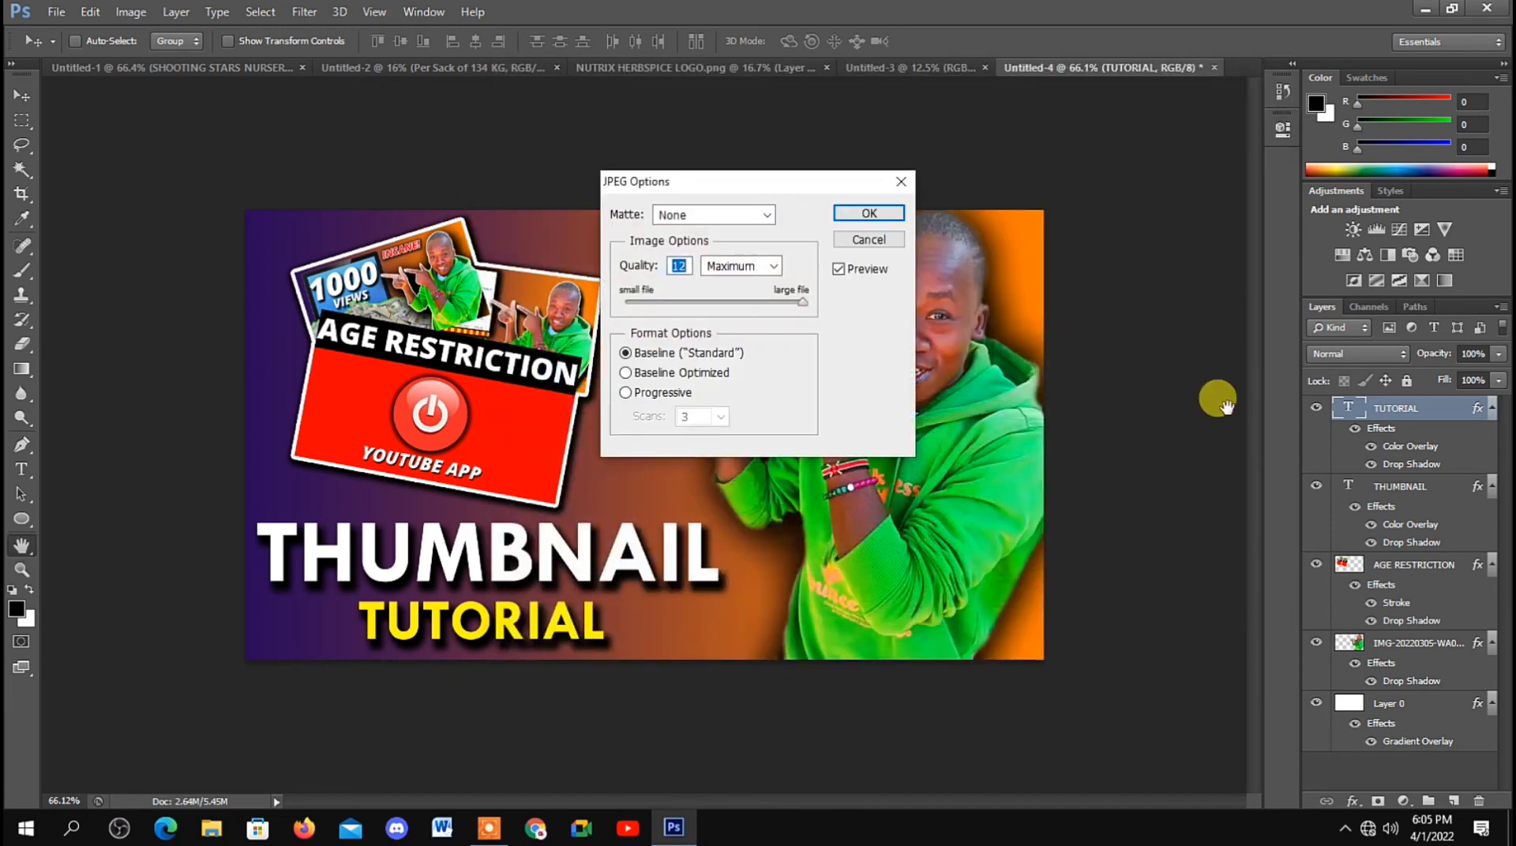
left_click(868, 212)
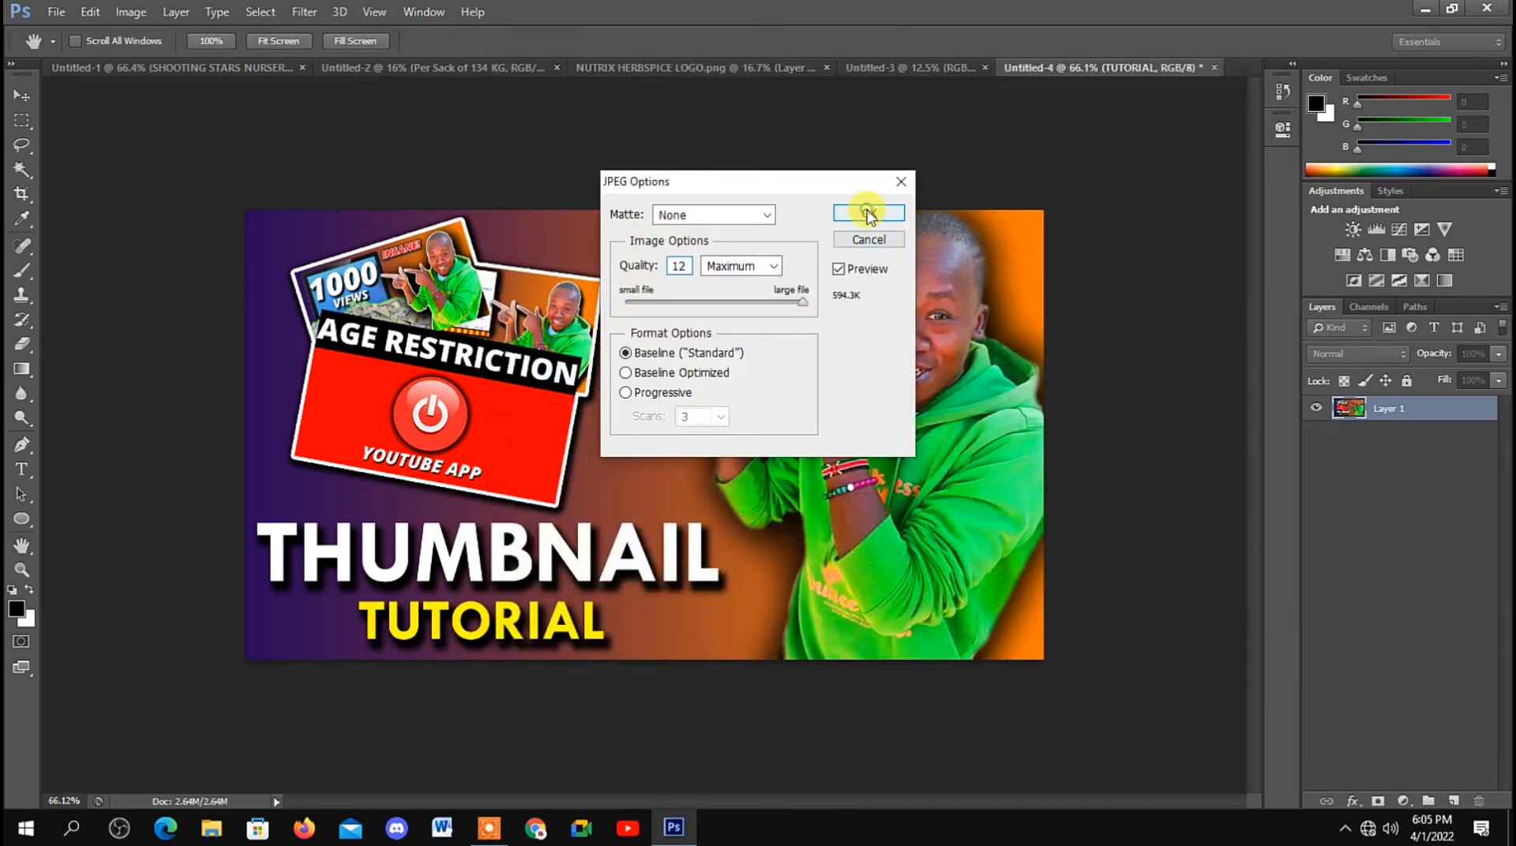
key("ctrl+z")
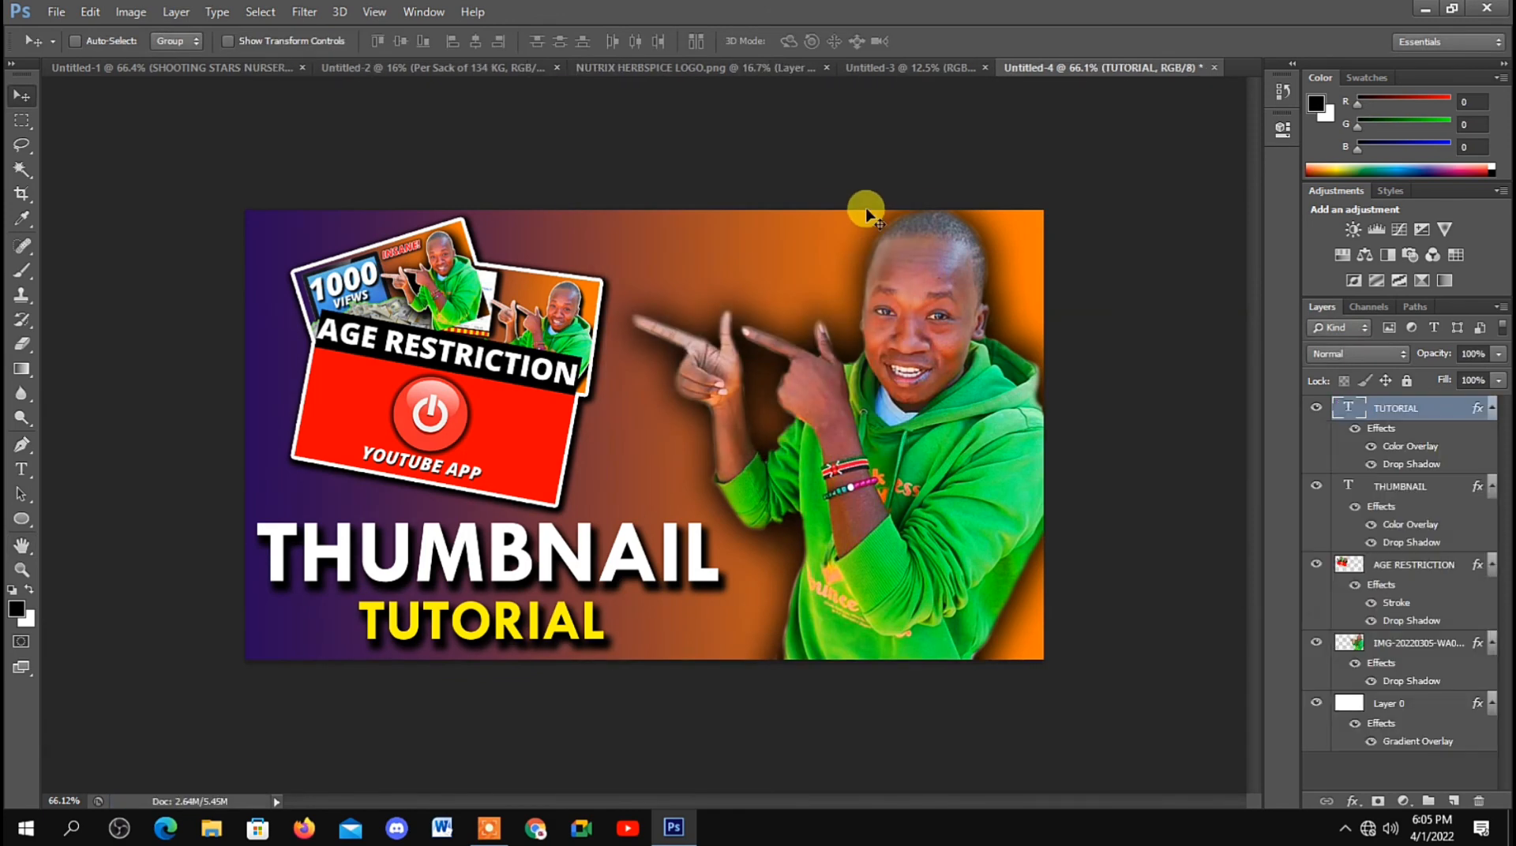